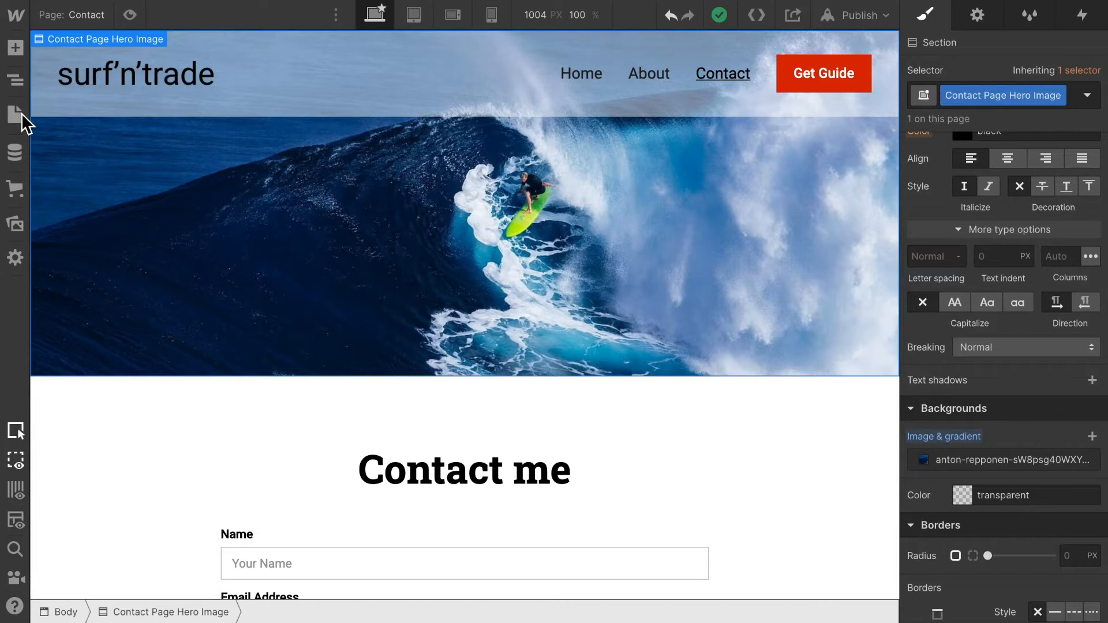
- Create a new static page named About
left_click(20, 117)
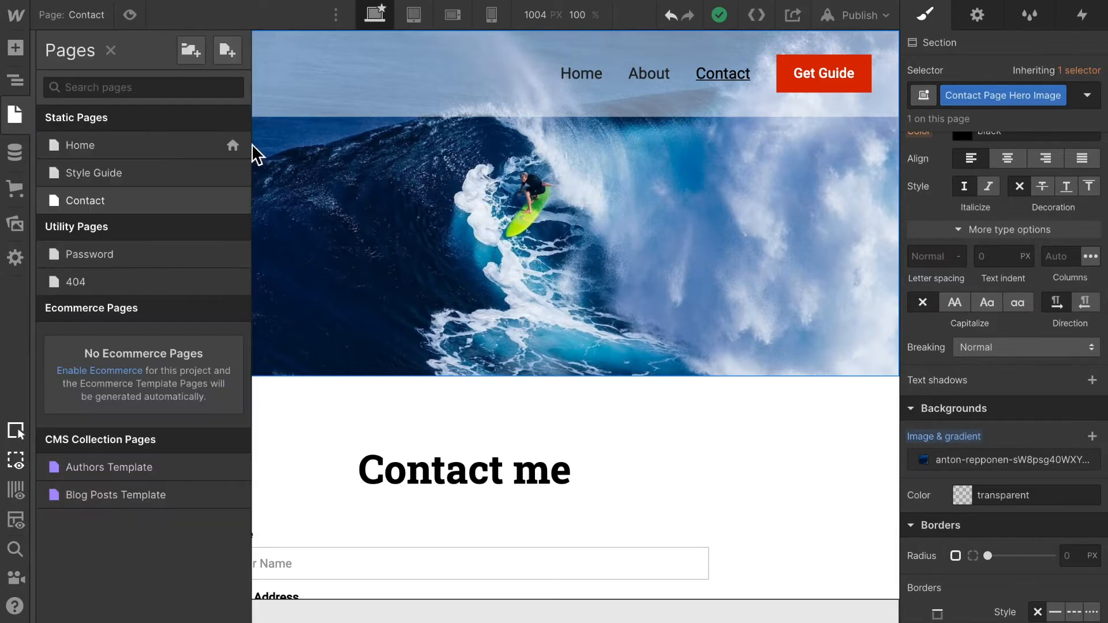
left_click(225, 52)
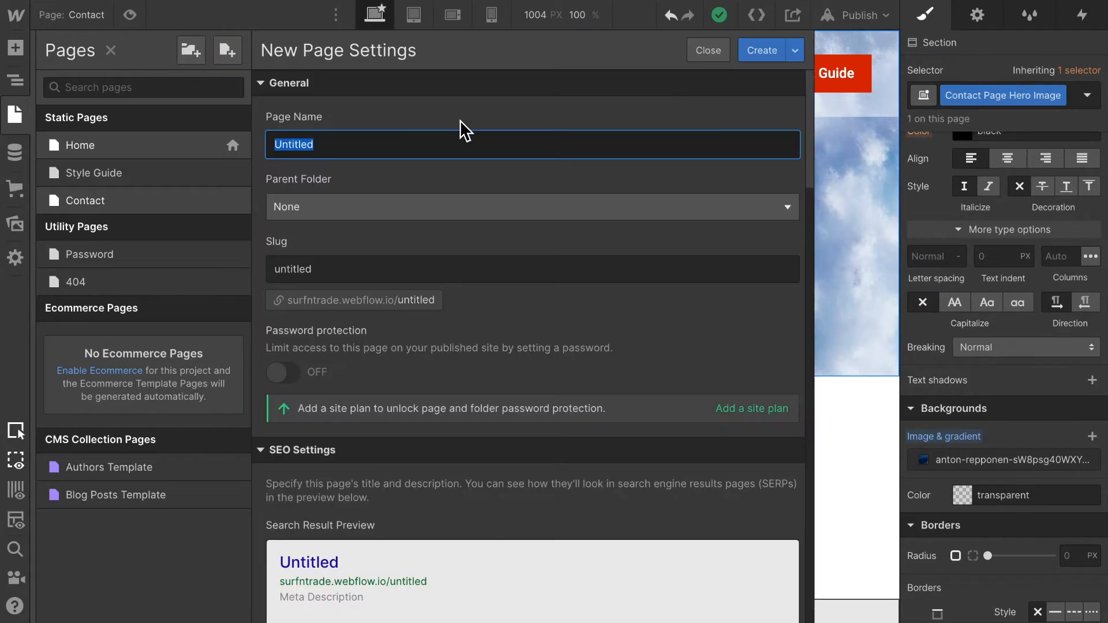
type("About")
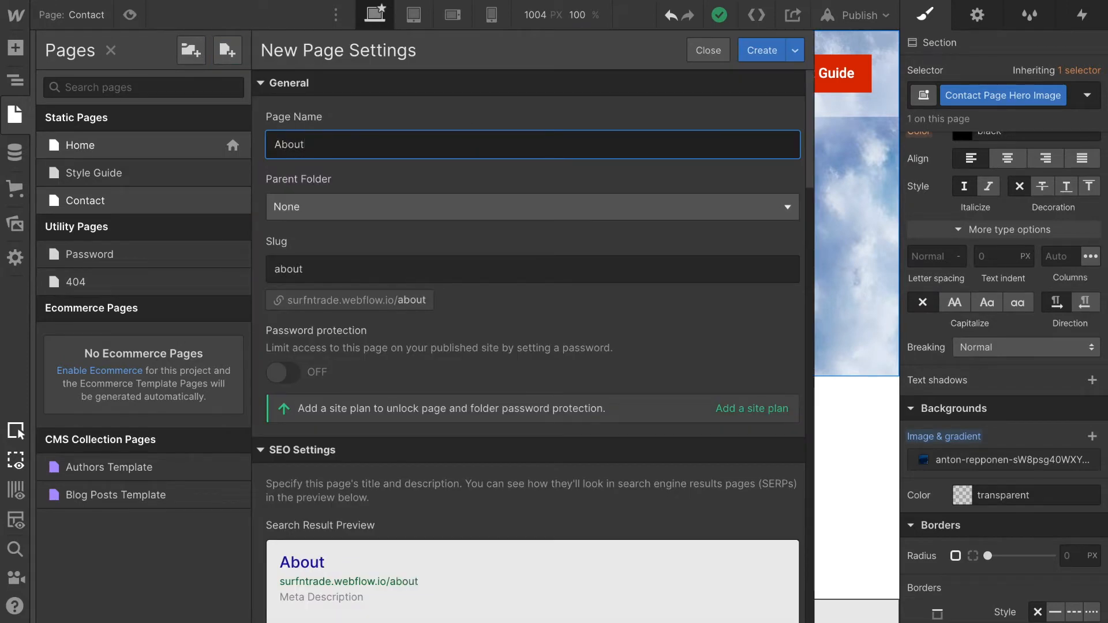
left_click(762, 50)
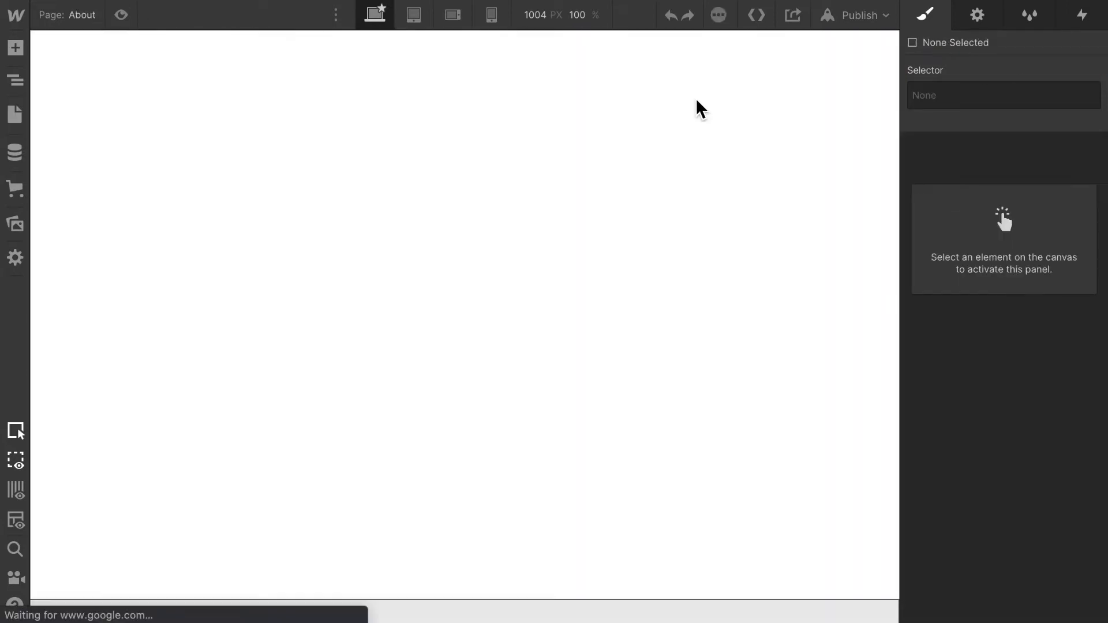
- Place the Navbar symbol on the empty About page
left_click(14, 50)
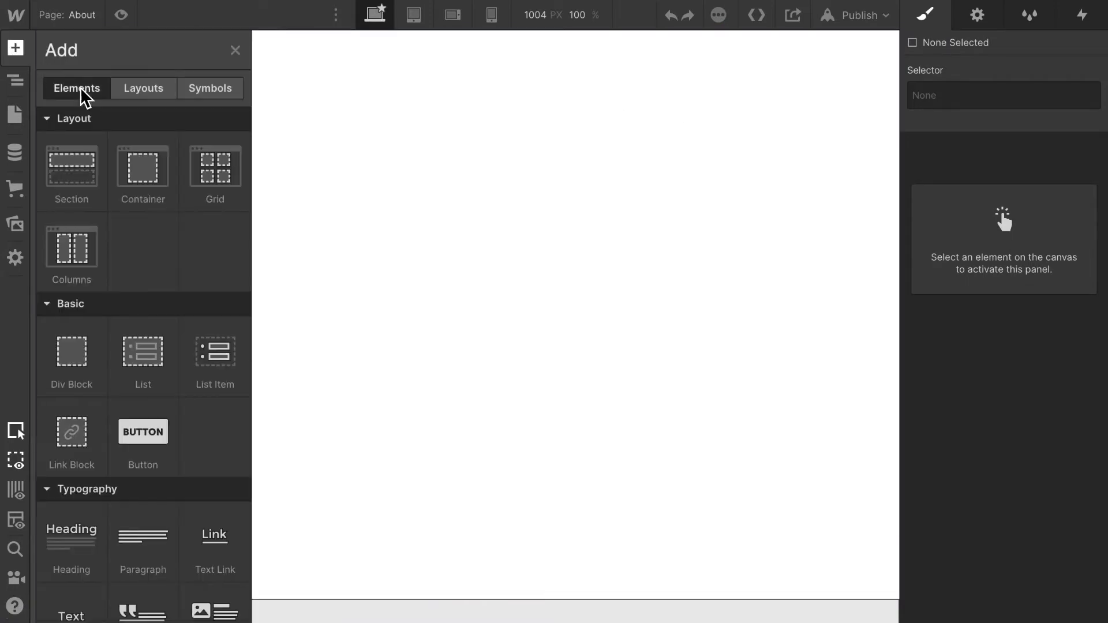
left_click(211, 97)
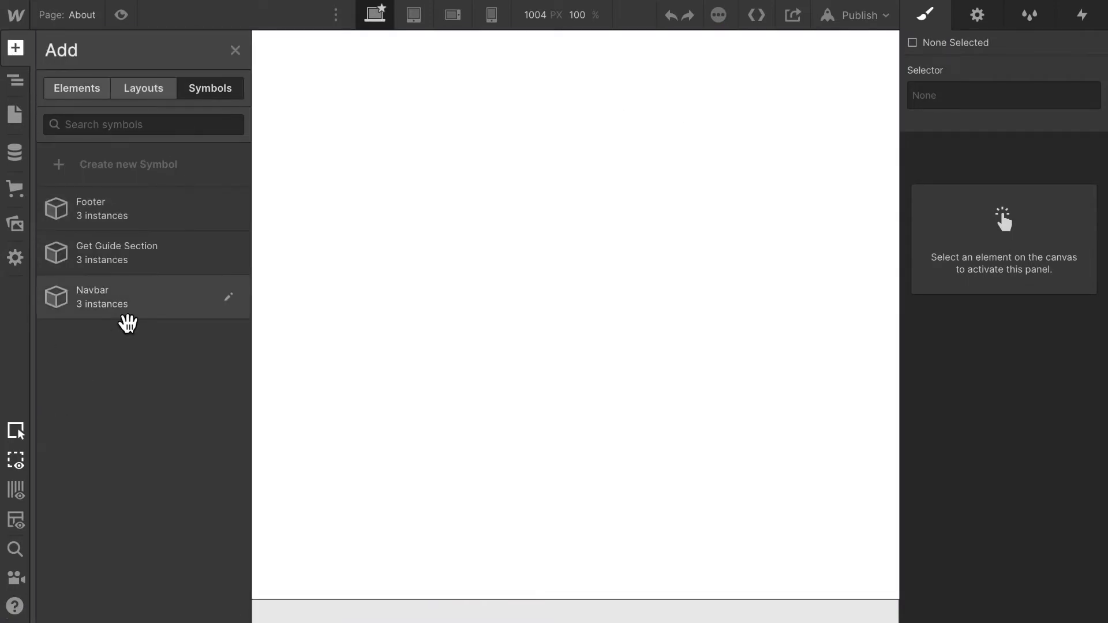
left_click_drag(233, 278, 495, 136)
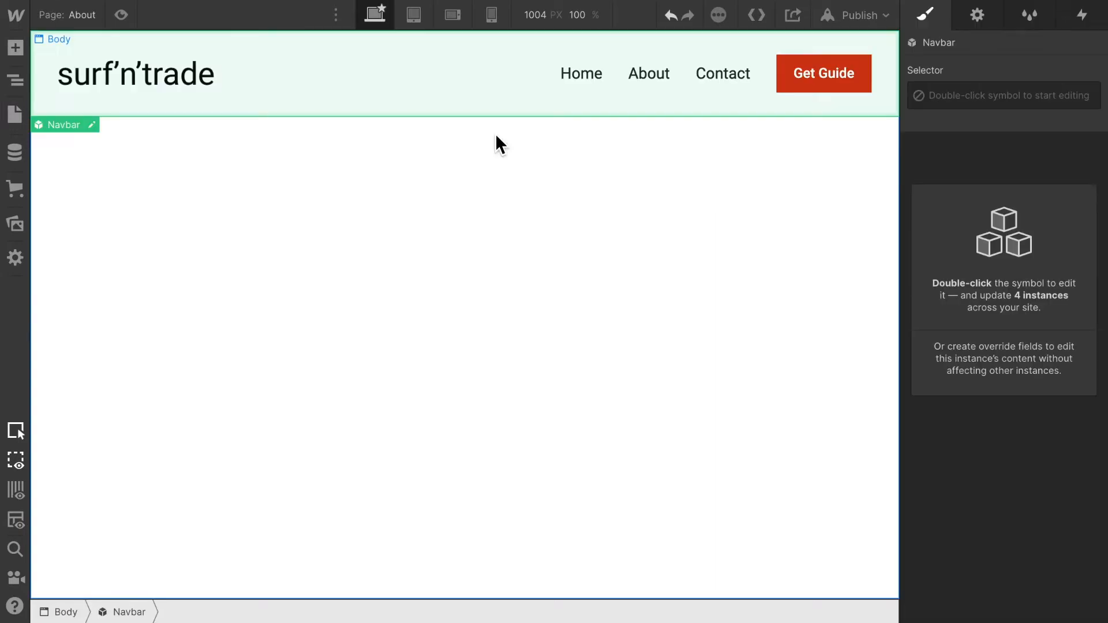
- Edit the Navbar symbol so its About nav link points to the About page, and finish editing the symbol
double_click(656, 78)
left_click(656, 79)
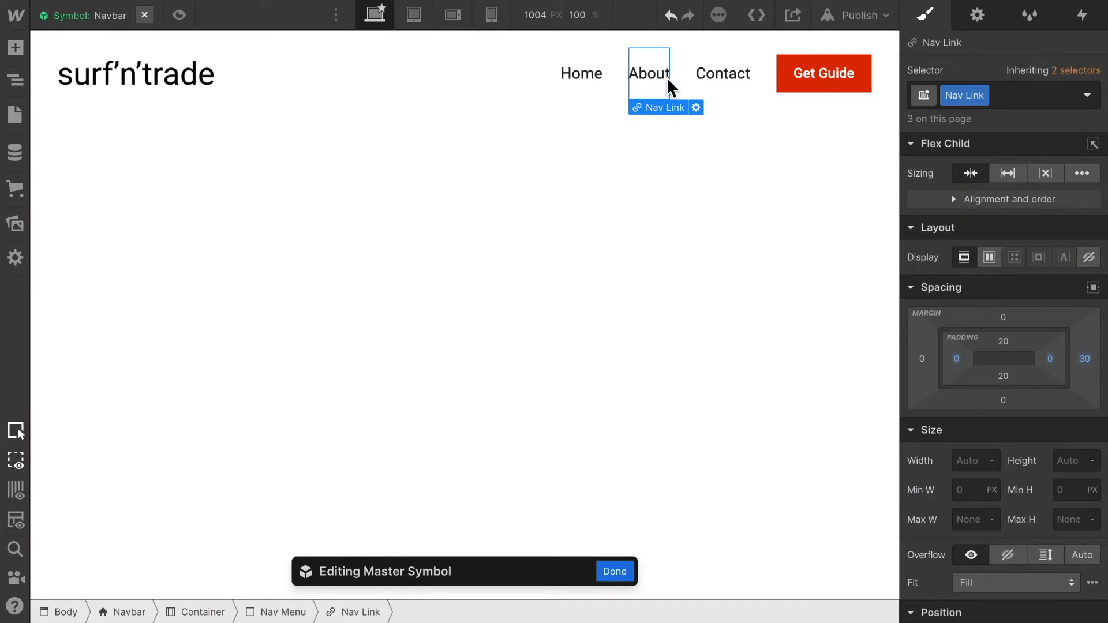
left_click(976, 14)
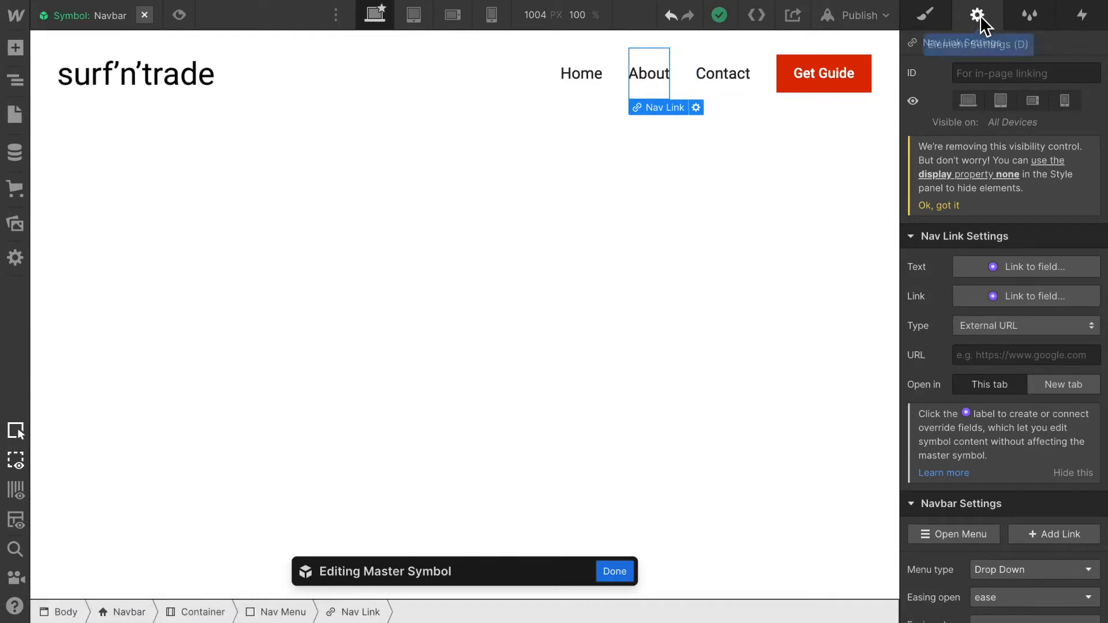
left_click(1042, 331)
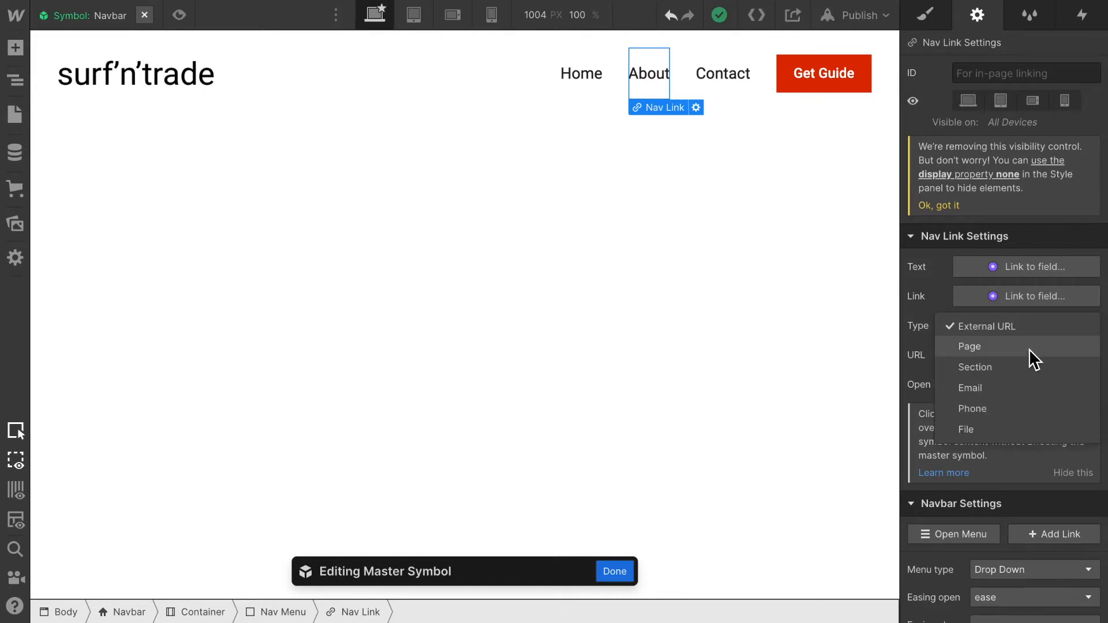
left_click(1031, 349)
left_click(1025, 363)
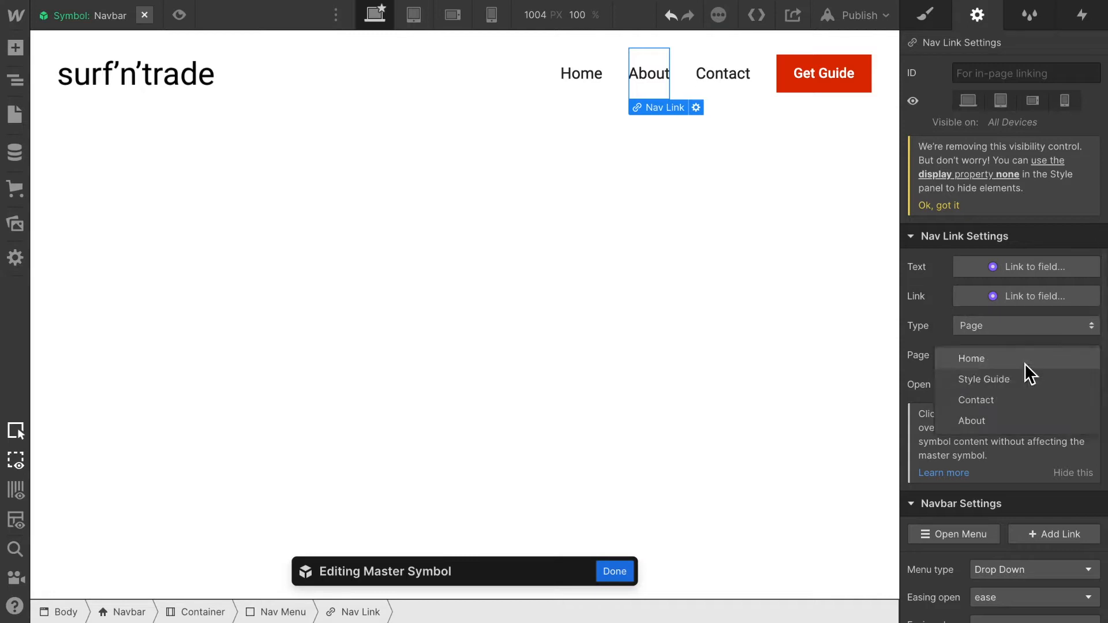
left_click(1010, 426)
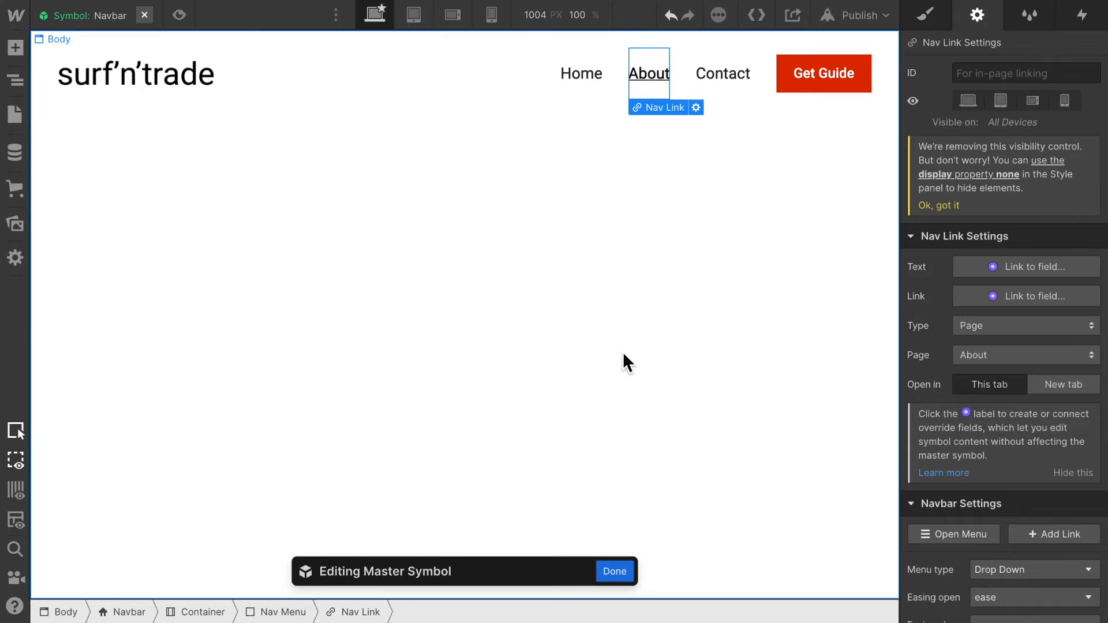
double_click(612, 334)
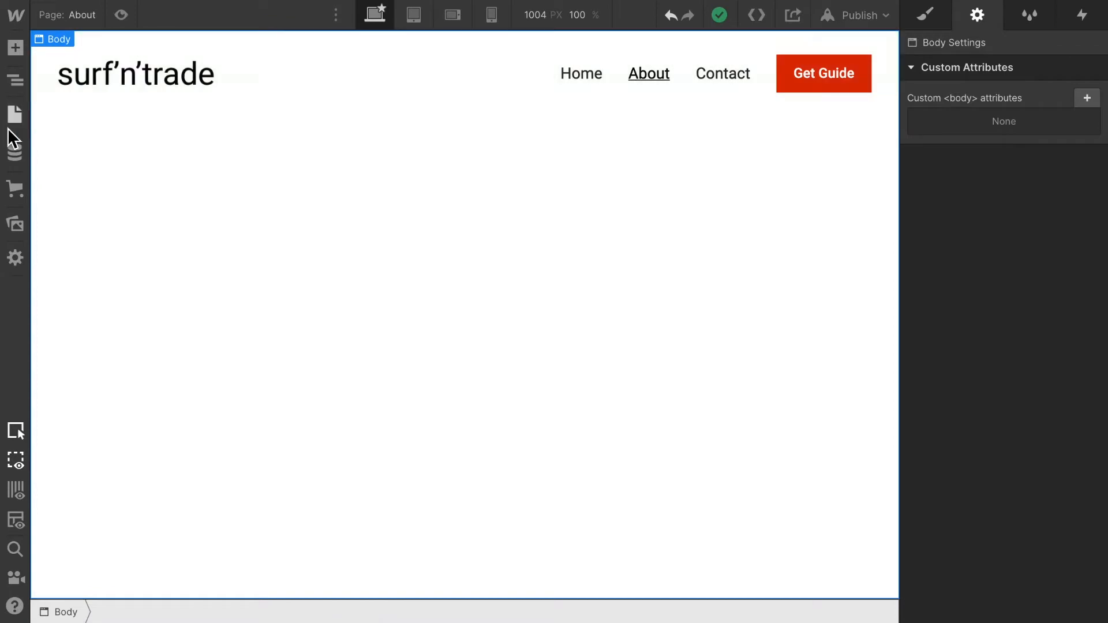
- Add an empty section to the page body after the navbar
left_click(15, 48)
left_click(67, 98)
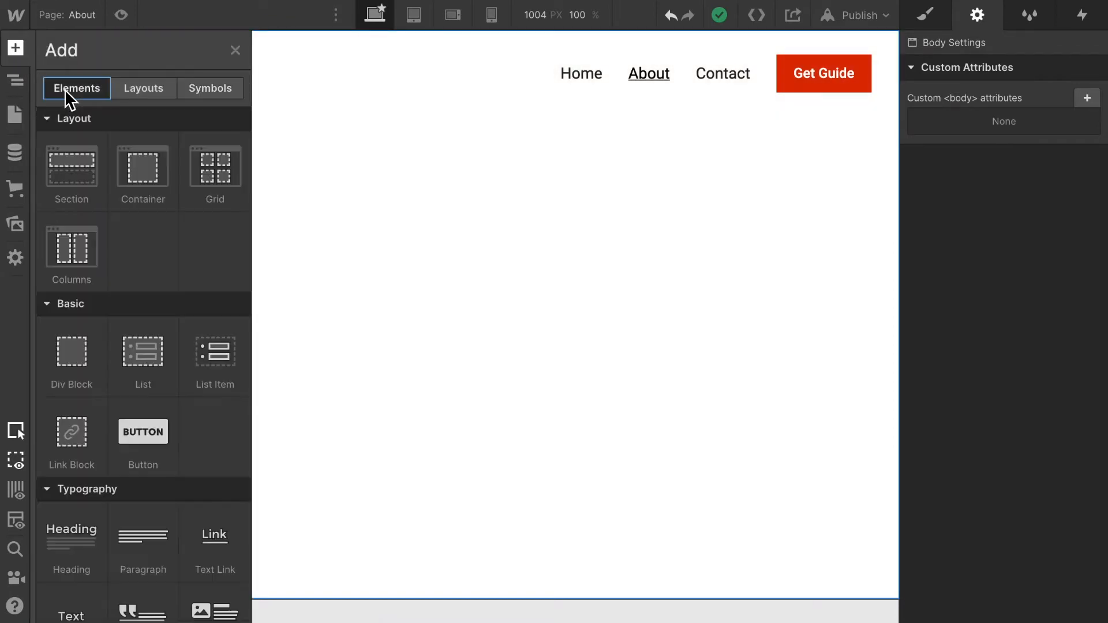
left_click_drag(69, 185, 342, 194)
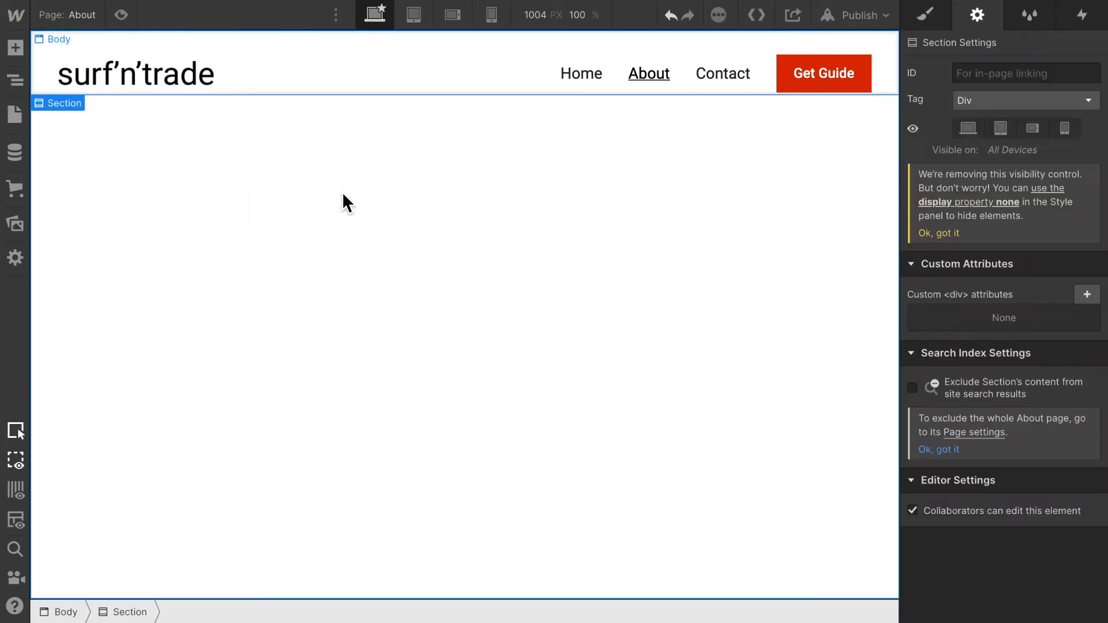
- Apply the existing class Contact Page Hero Image to the new section
left_click(924, 16)
left_click(968, 95)
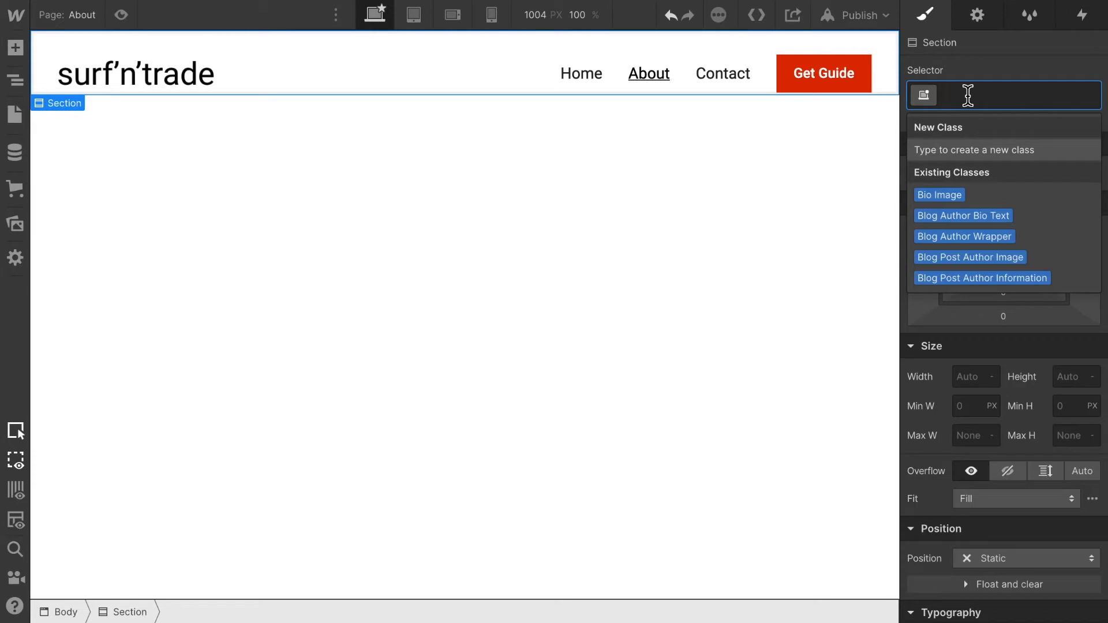
type("Con")
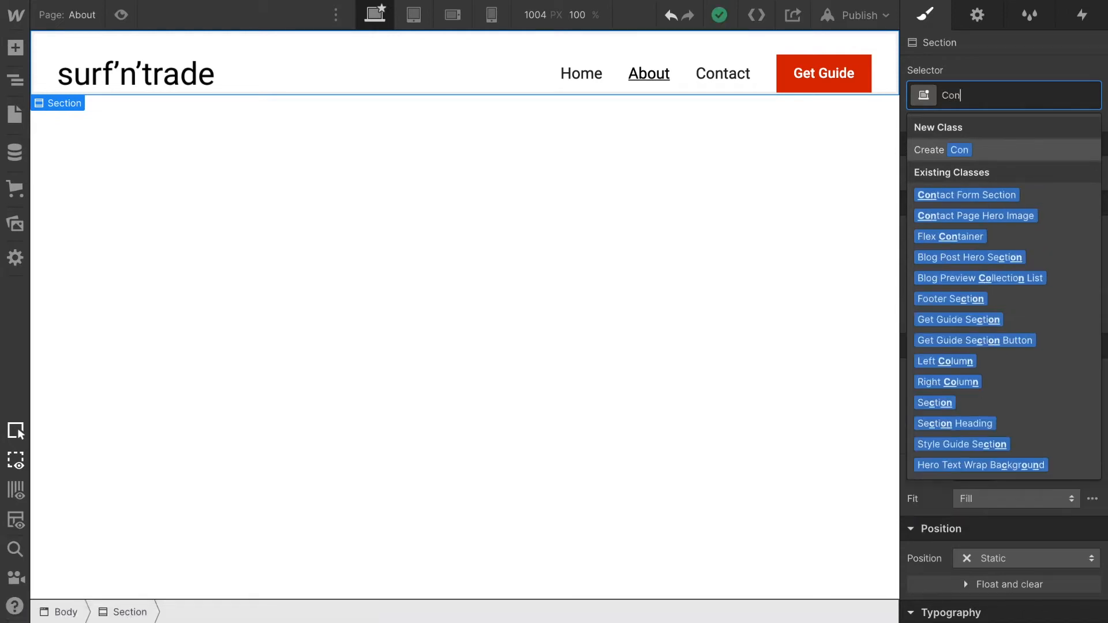
type("t")
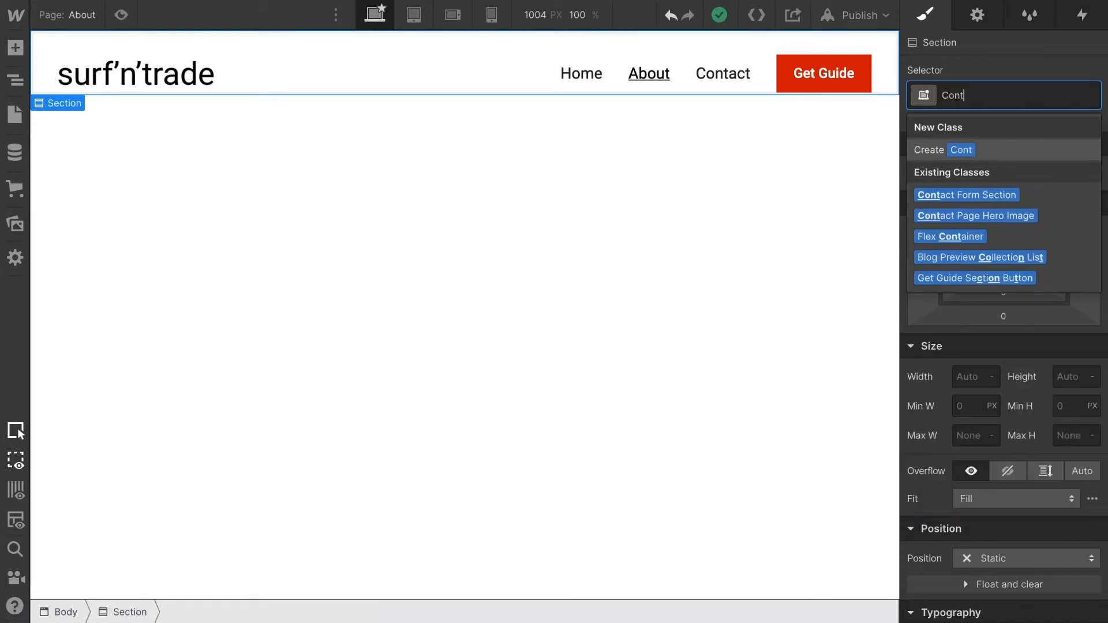
left_click(973, 217)
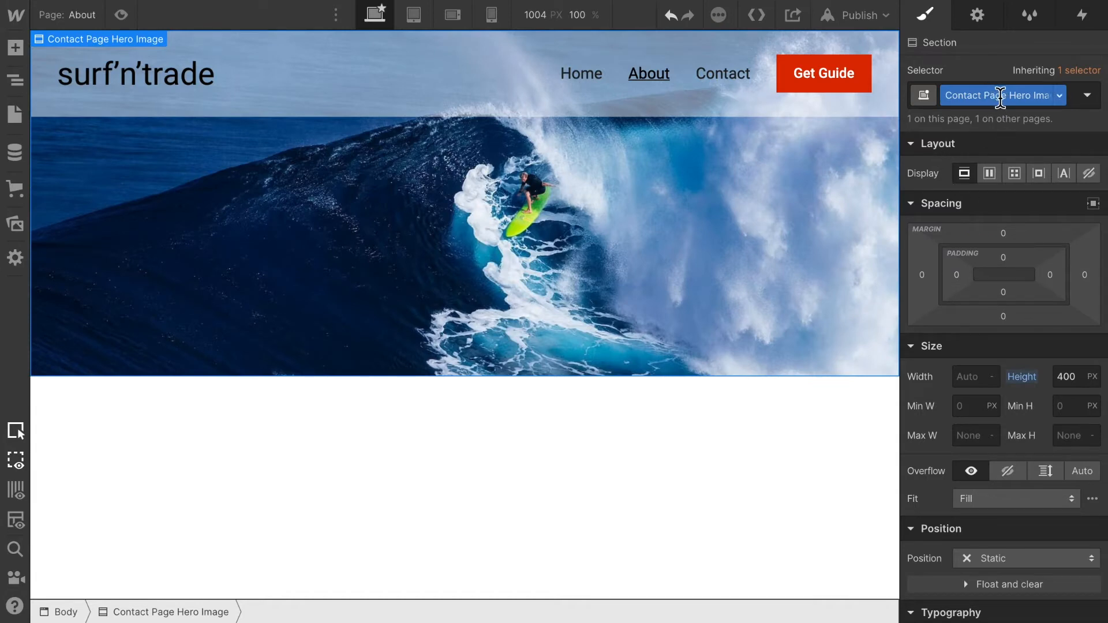
- Rename the hero section's class to Page Hero Image
double_click(983, 96)
left_click(983, 96)
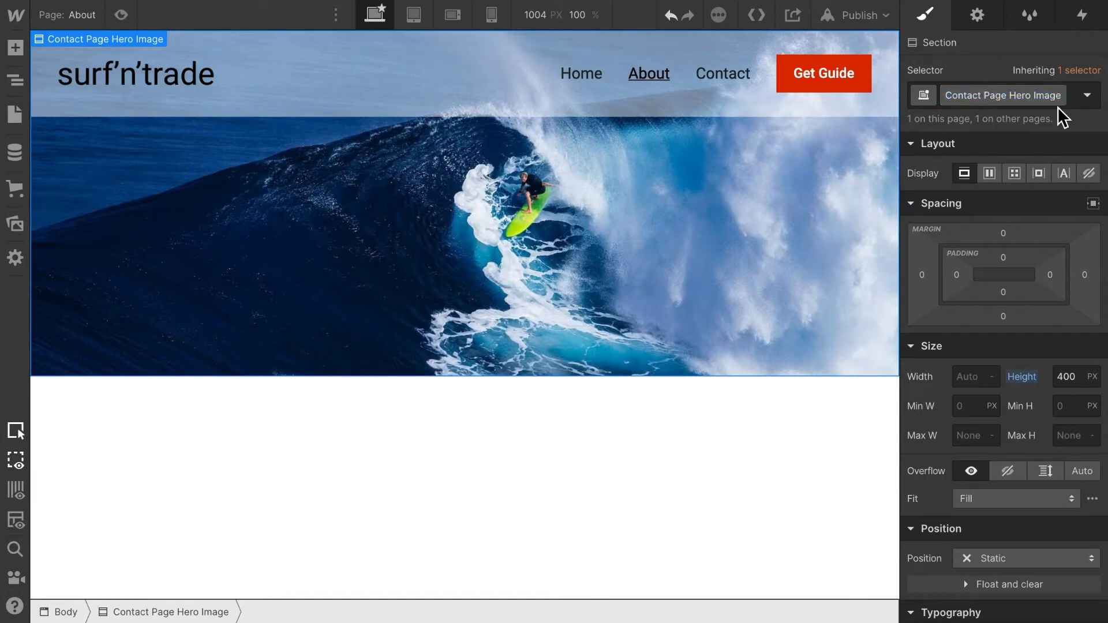
key("BackSpace")
key("BackSpace")
key("BackSpace")
key("BackSpace")
key("BackSpace")
key("BackSpace")
key("BackSpace")
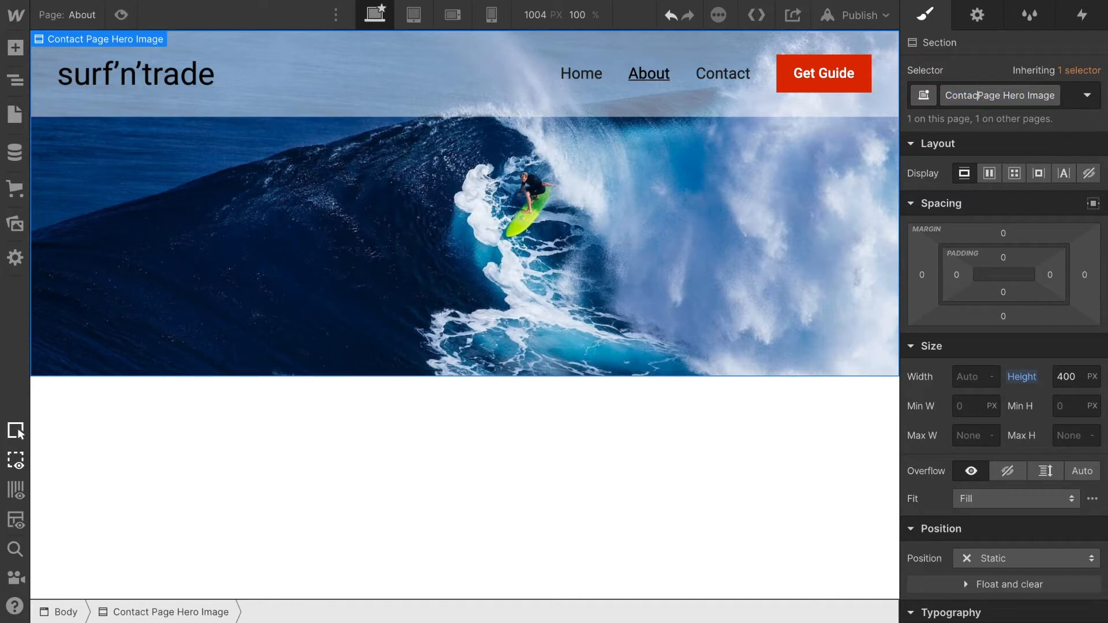
key("BackSpace")
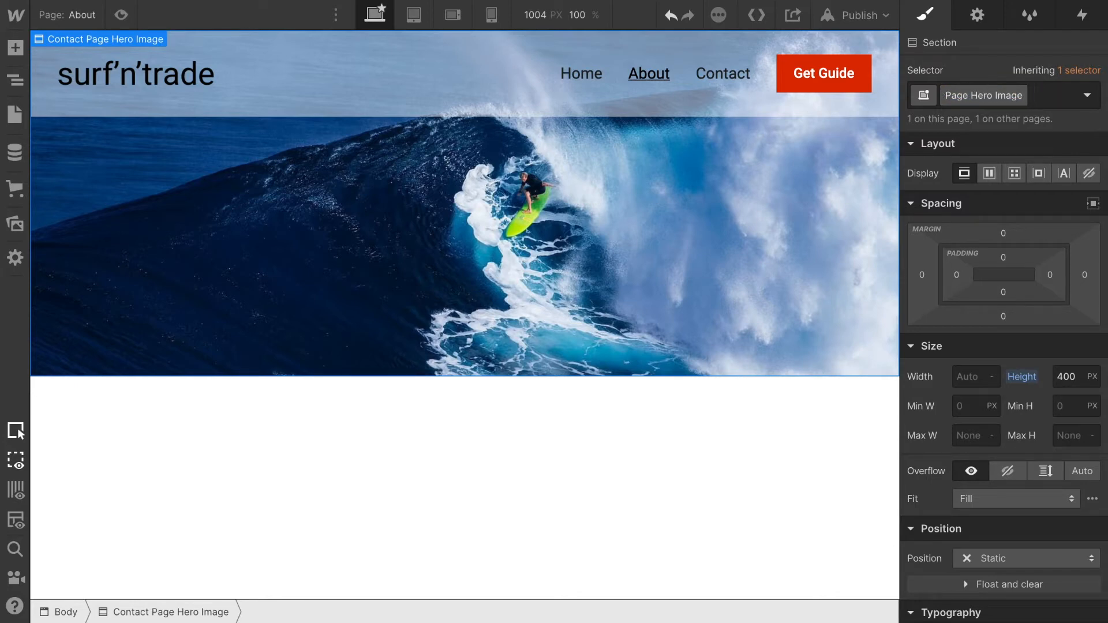
key("Return")
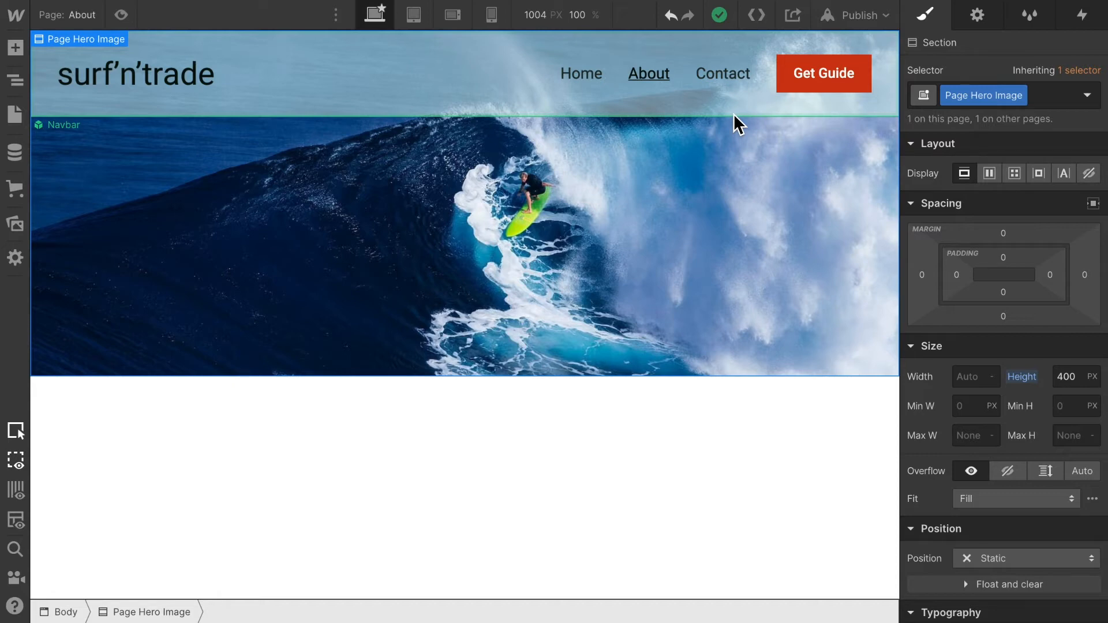
- Add a new section below the hero image and place a container inside it
left_click(16, 48)
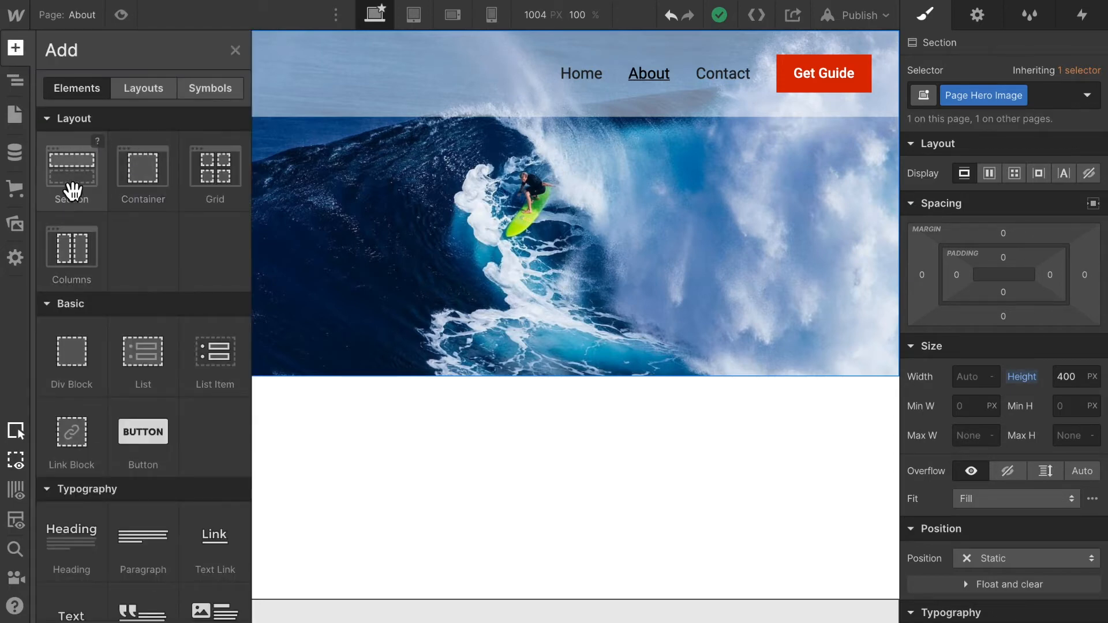
left_click_drag(72, 190, 287, 425)
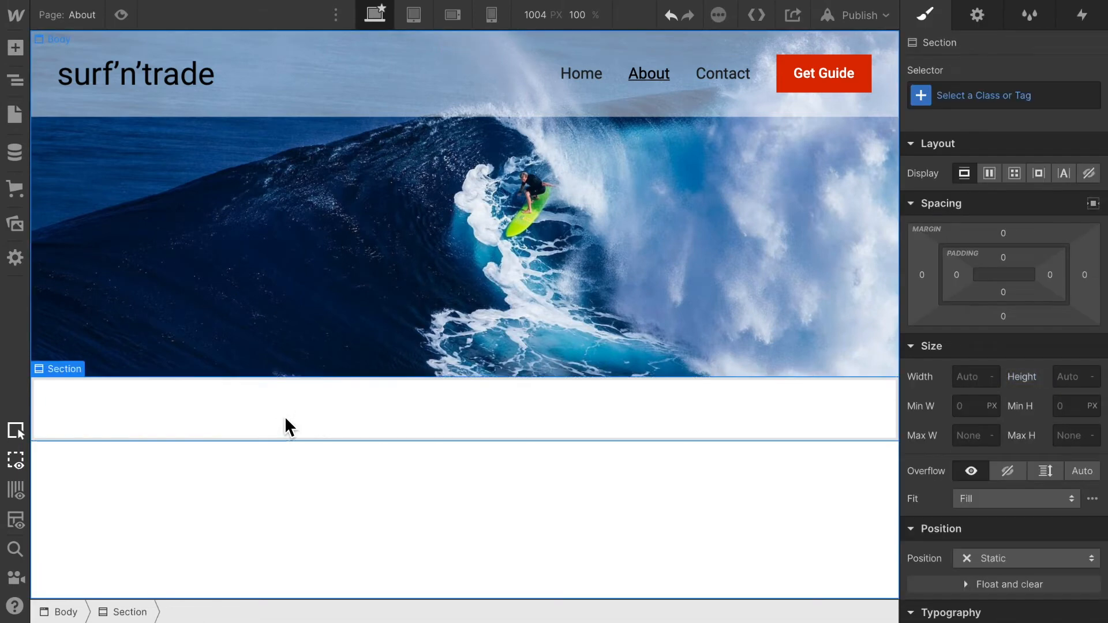
left_click(14, 48)
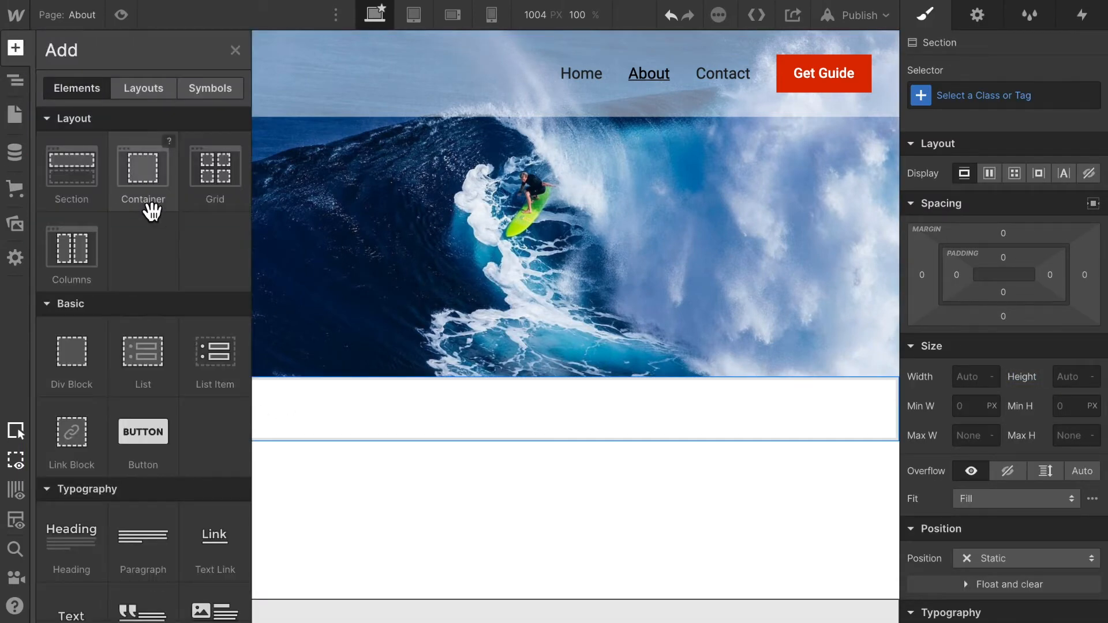
left_click_drag(144, 188, 312, 403)
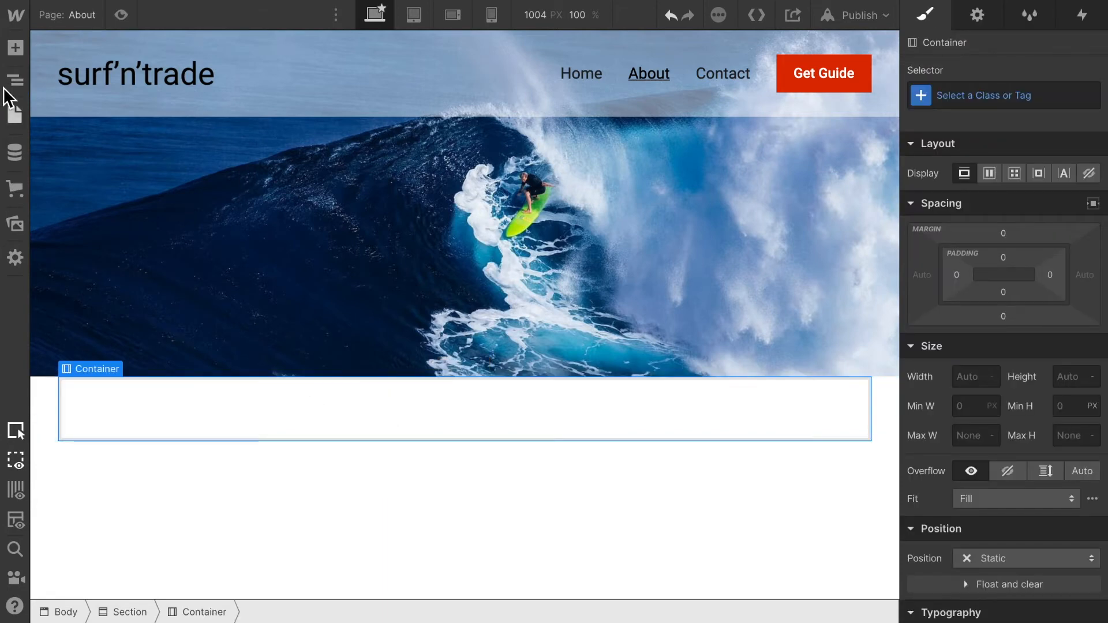
- Insert a two-column layout in the container and set the column widths to 4 and 8
left_click(14, 48)
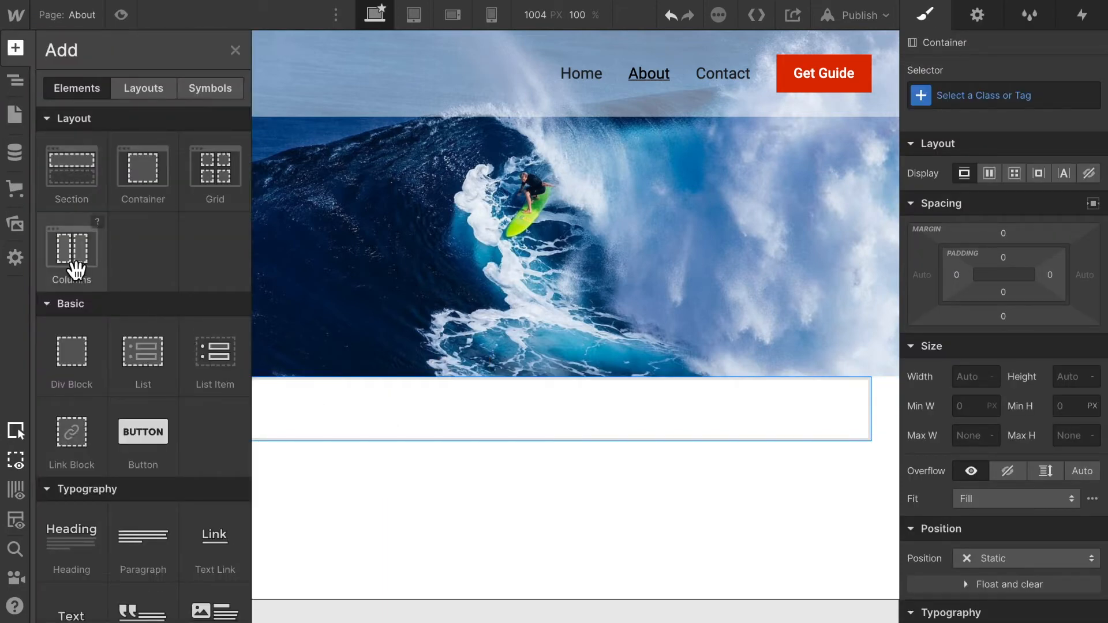
left_click_drag(73, 260, 281, 416)
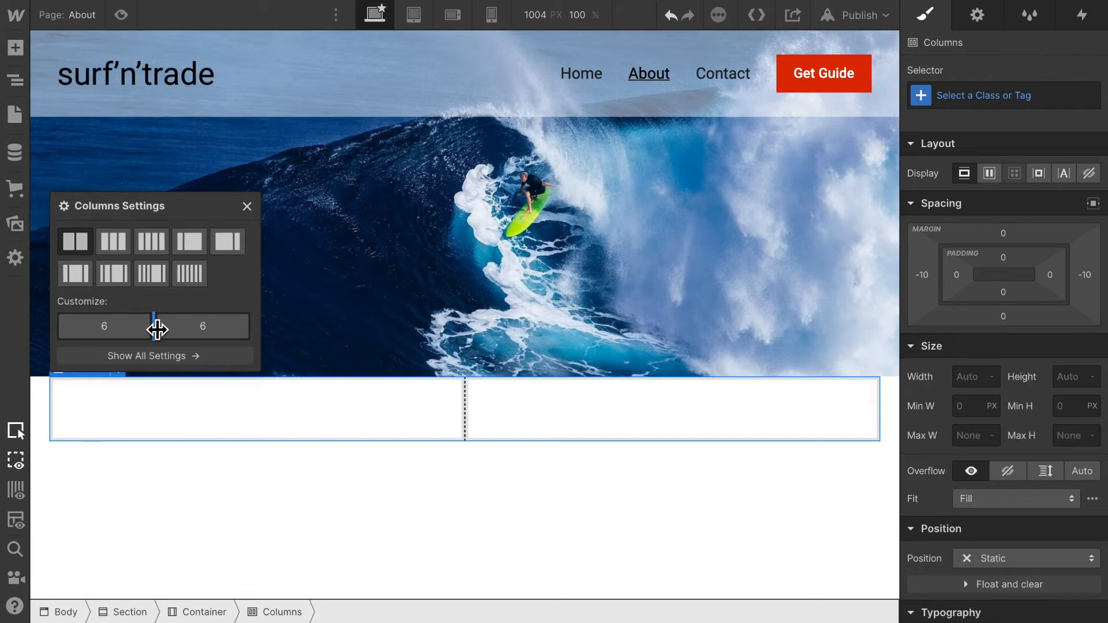
left_click_drag(157, 330, 118, 332)
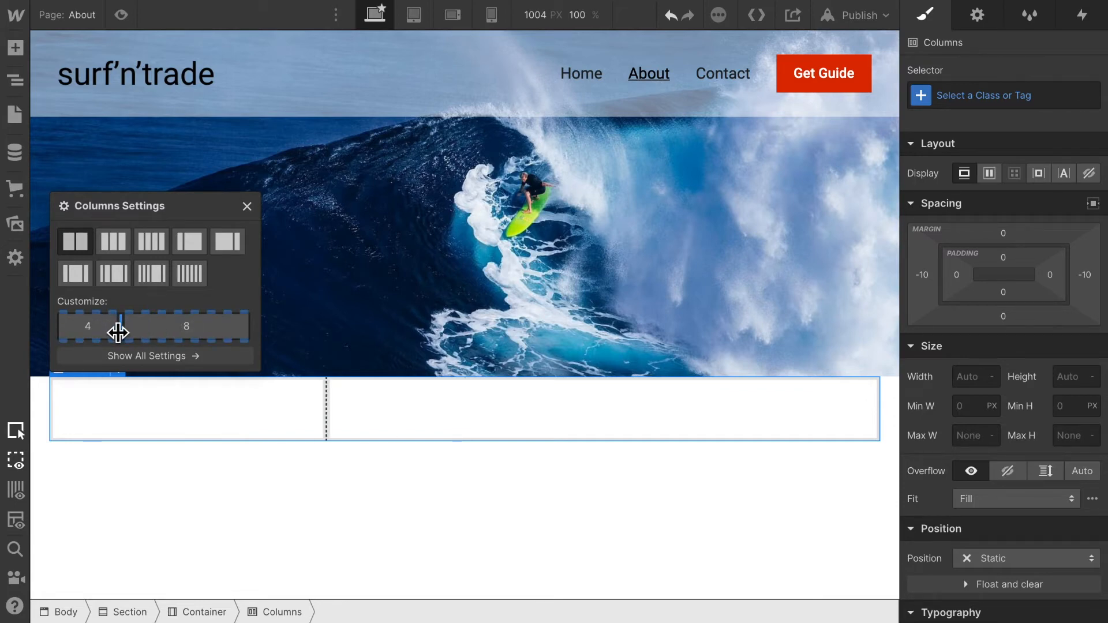
left_click_drag(118, 332, 121, 333)
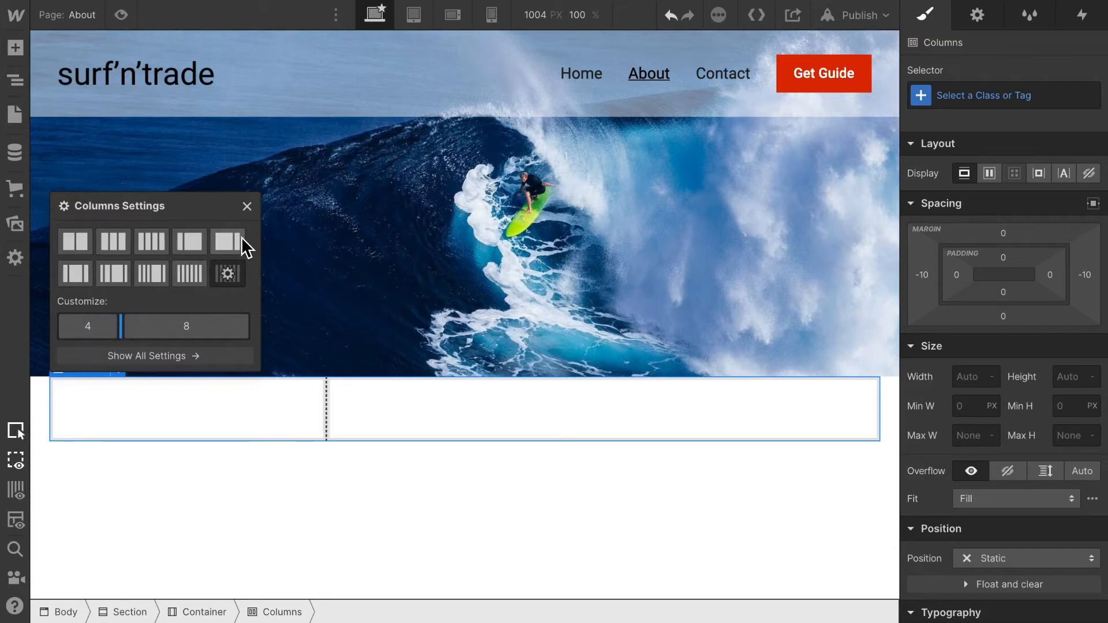
left_click(247, 207)
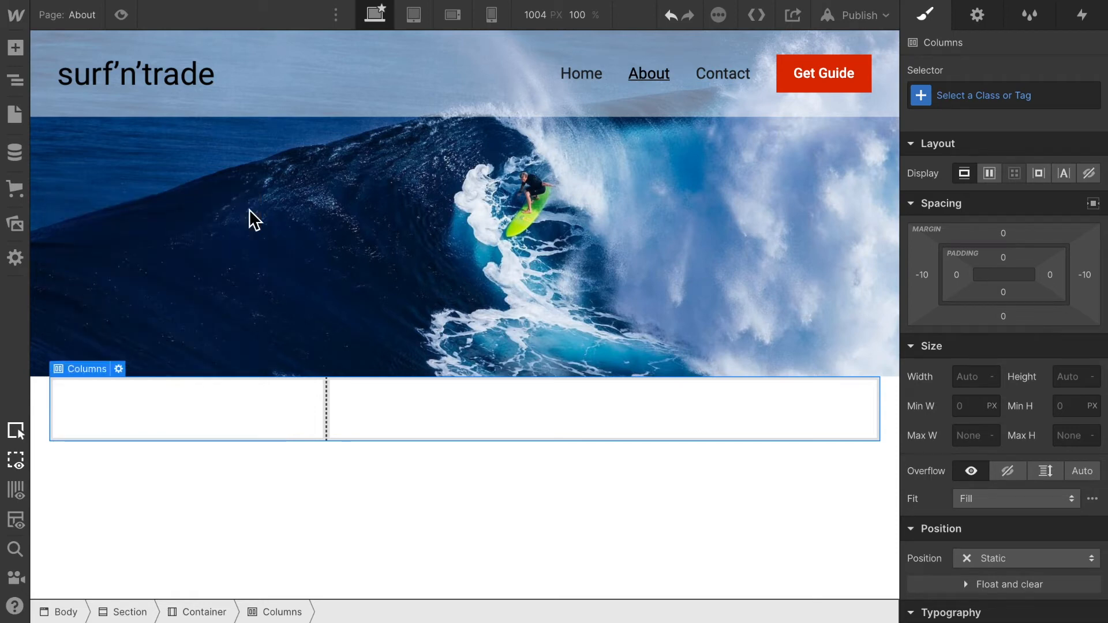
- Add an H1 heading above the columns inside the container and apply the existing class Section Heading to it
left_click(15, 48)
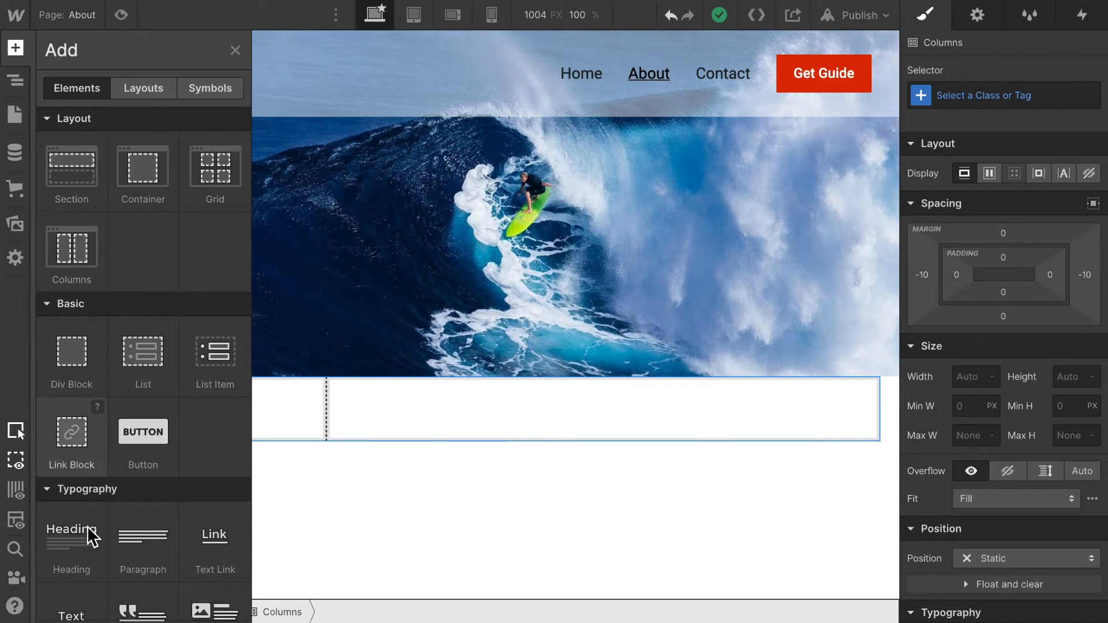
left_click_drag(75, 542, 970, 113)
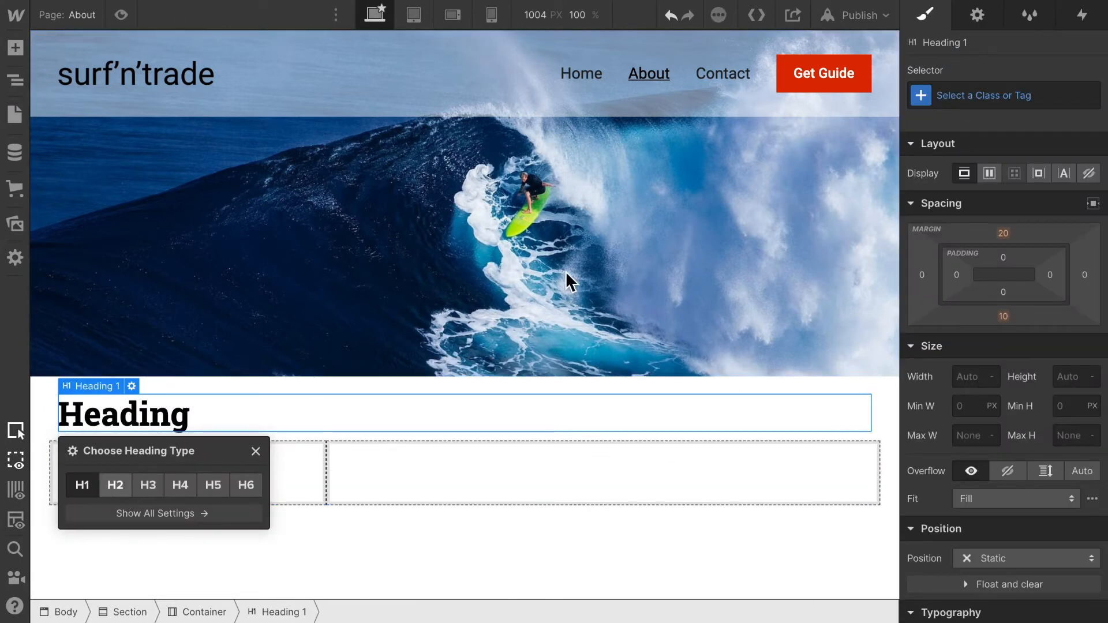
left_click(1012, 97)
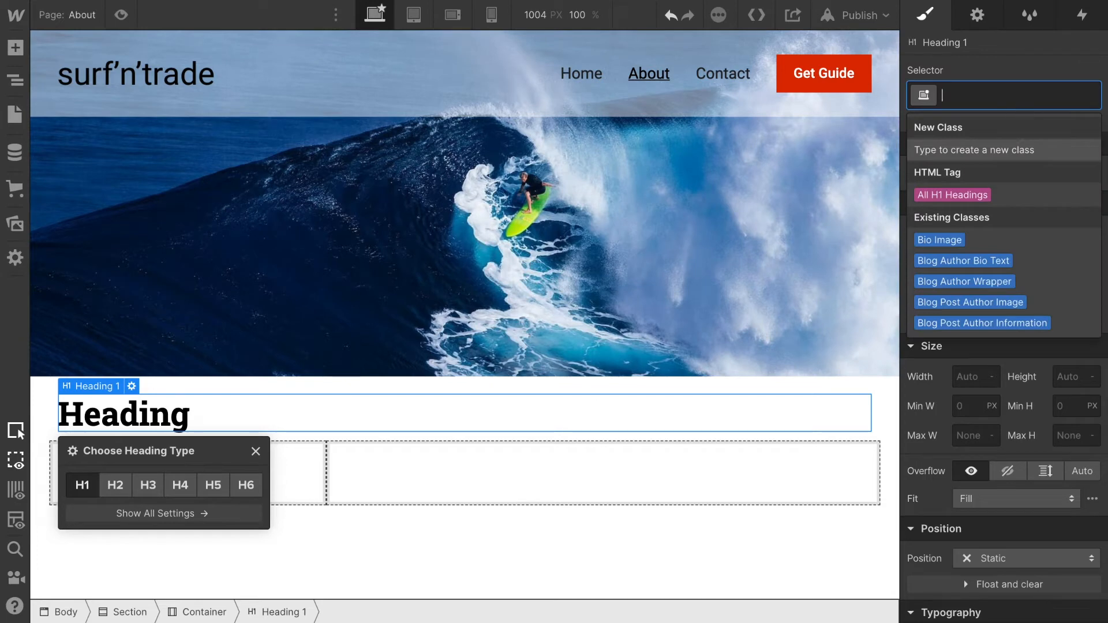
type("Sectio")
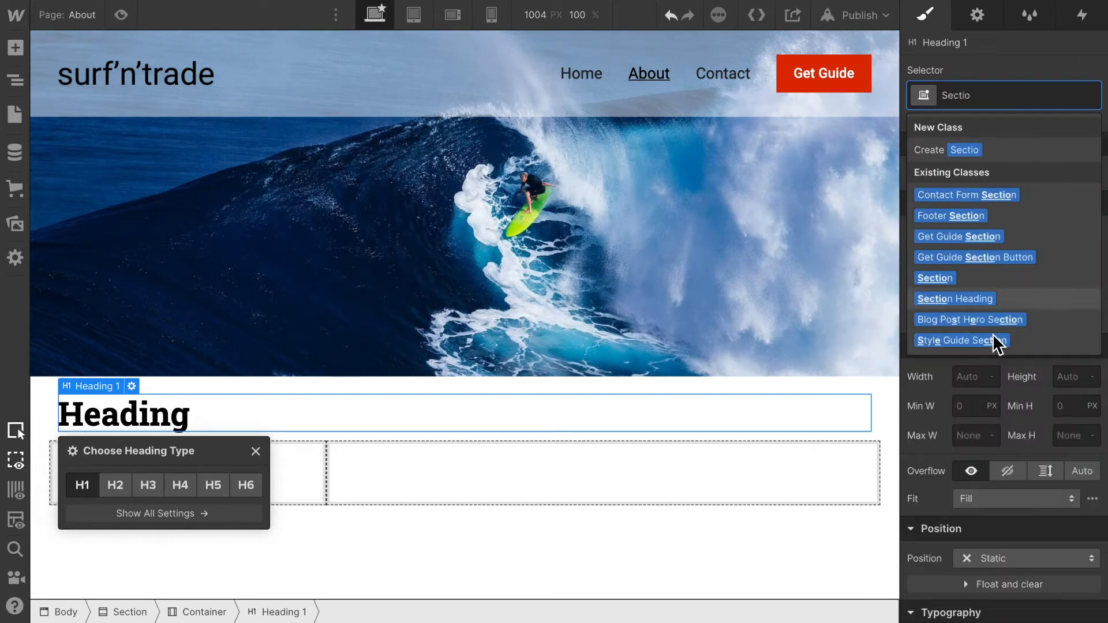
left_click(981, 300)
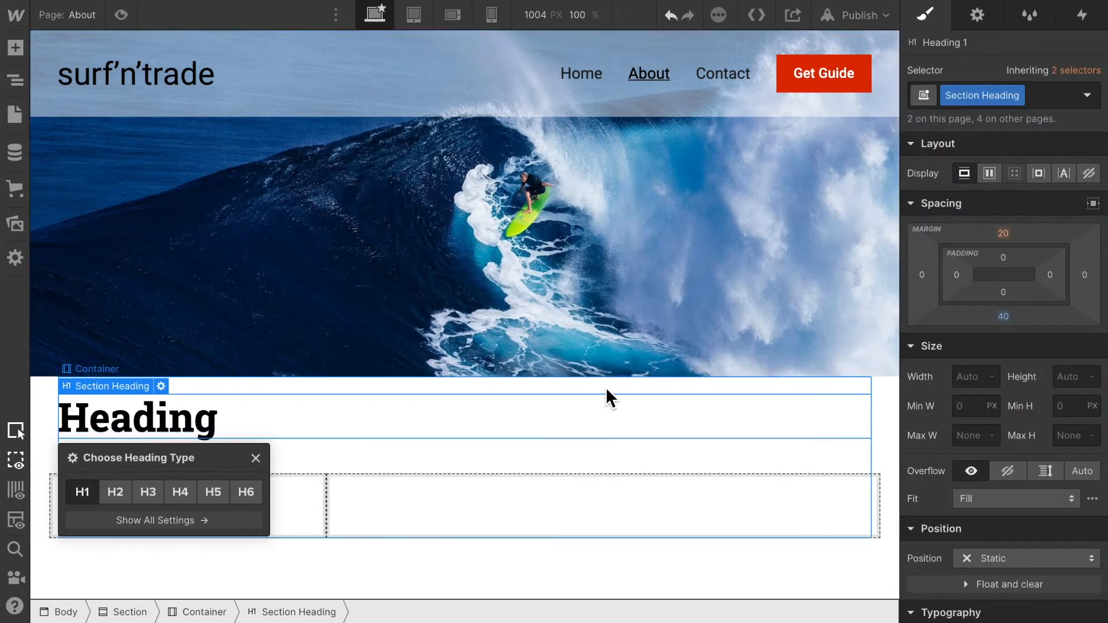
- Add the existing combo class Text Centred to the heading and change its text to "About" followed by the site owner's first name
left_click(1052, 96)
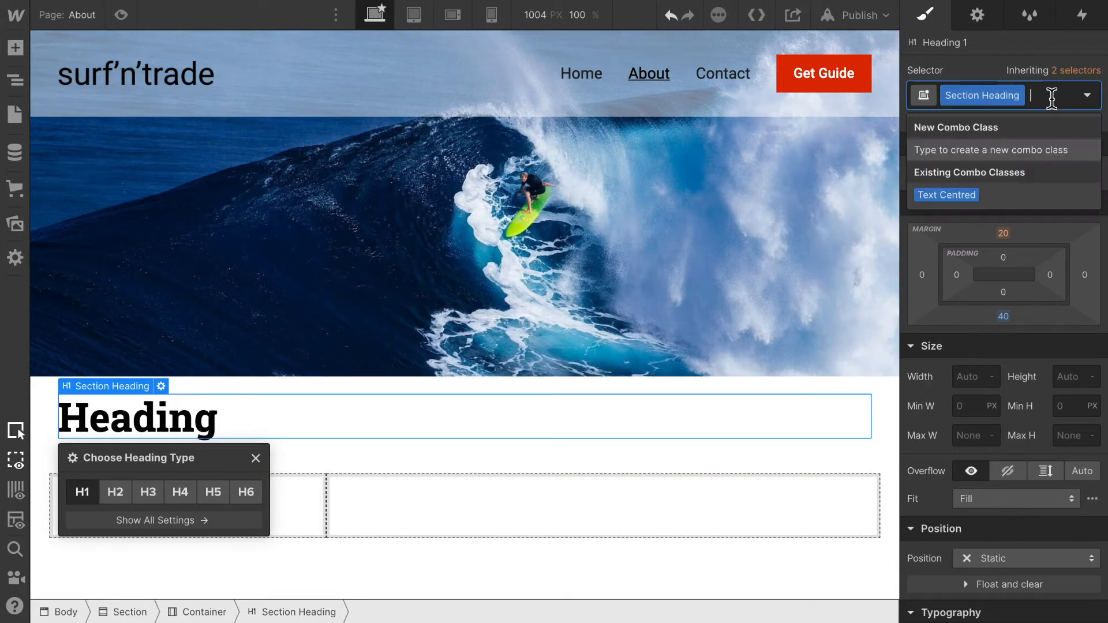
type("Tex")
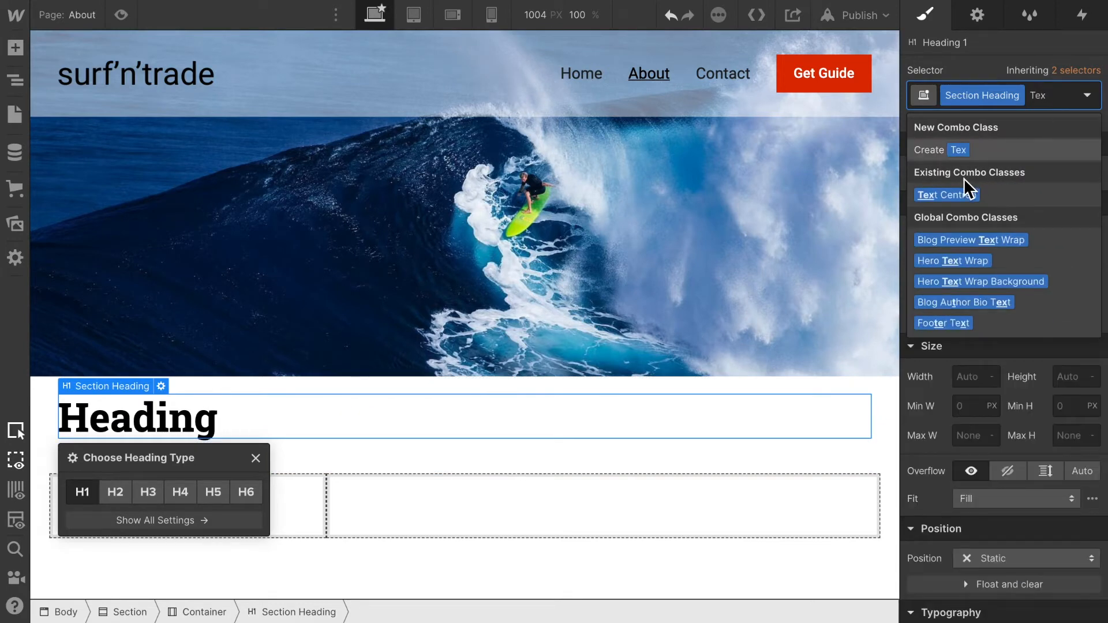
left_click(964, 194)
double_click(459, 424)
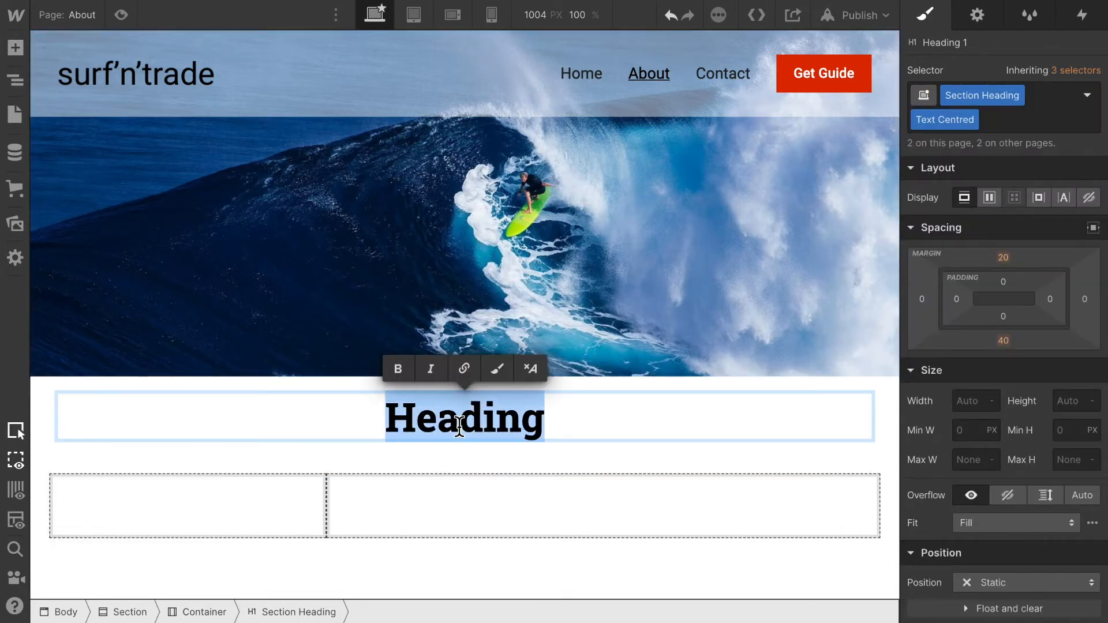
type("About ")
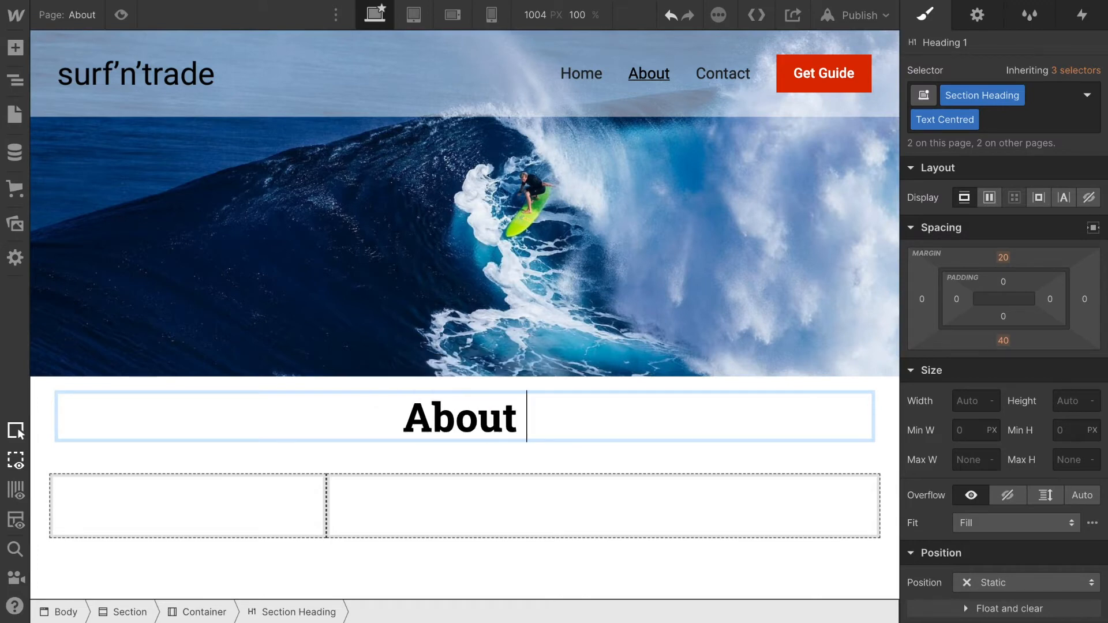
type("Dan")
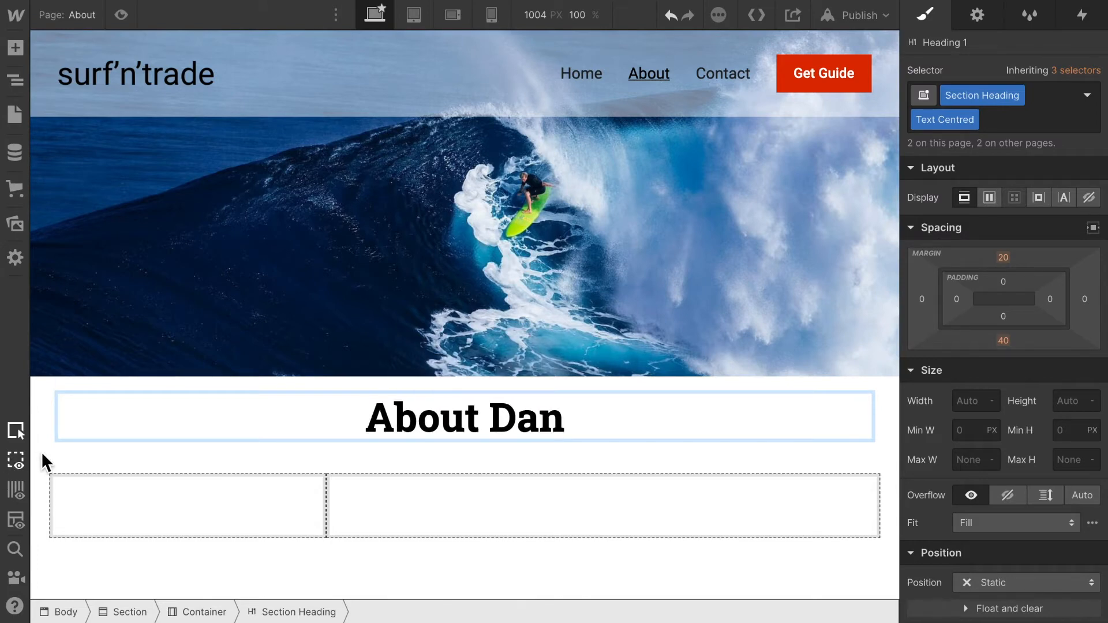
- Create the class About Section on the section that contains the heading and columns
left_click(47, 448)
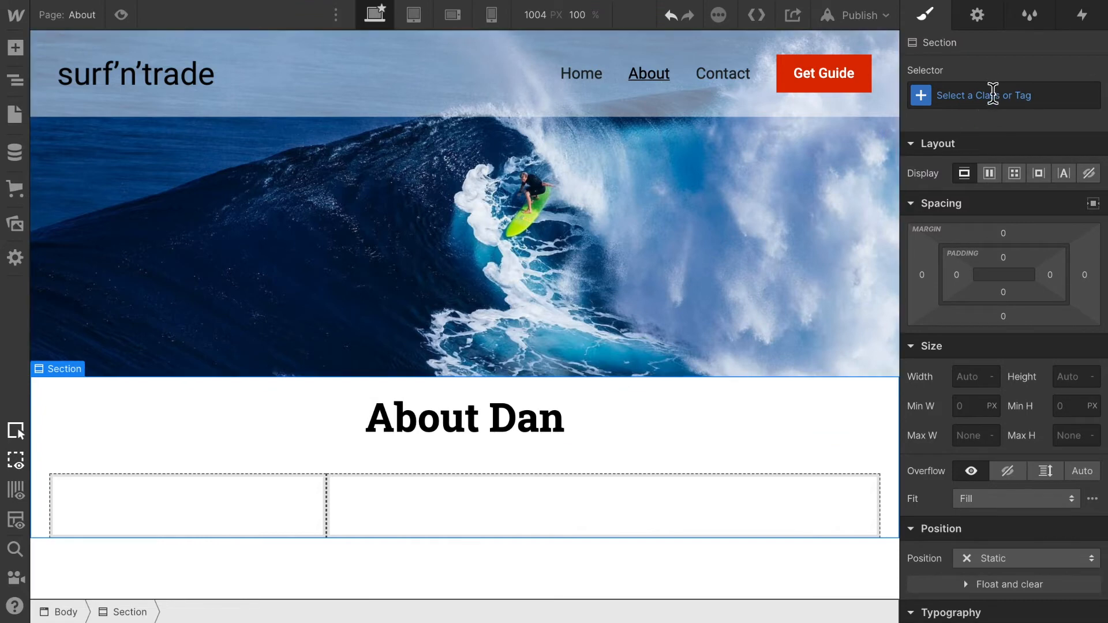
left_click(984, 97)
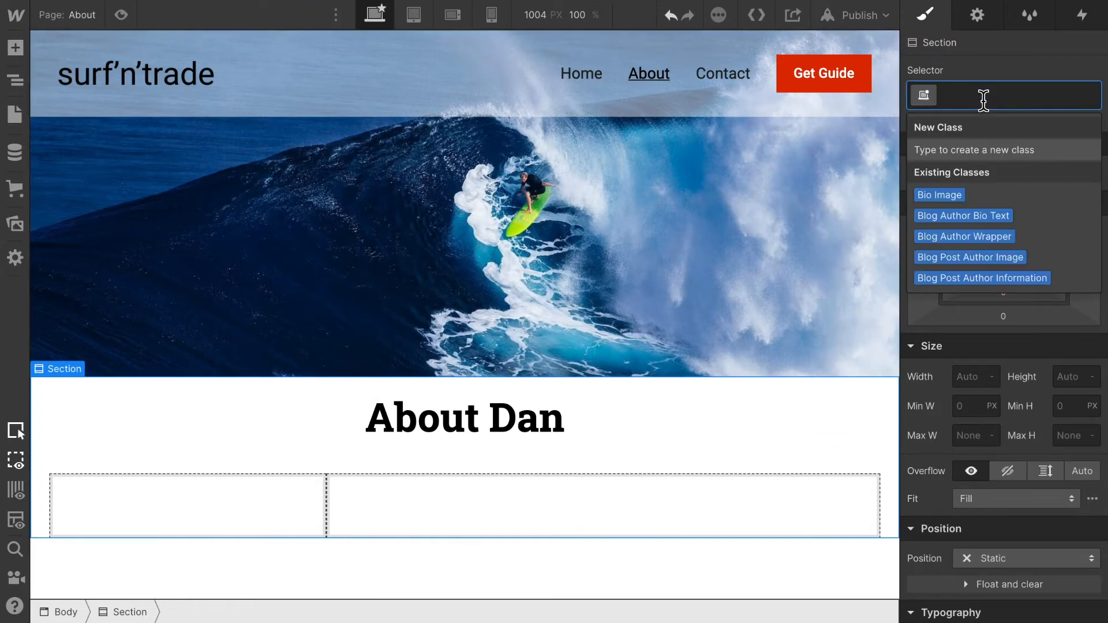
type("About Section")
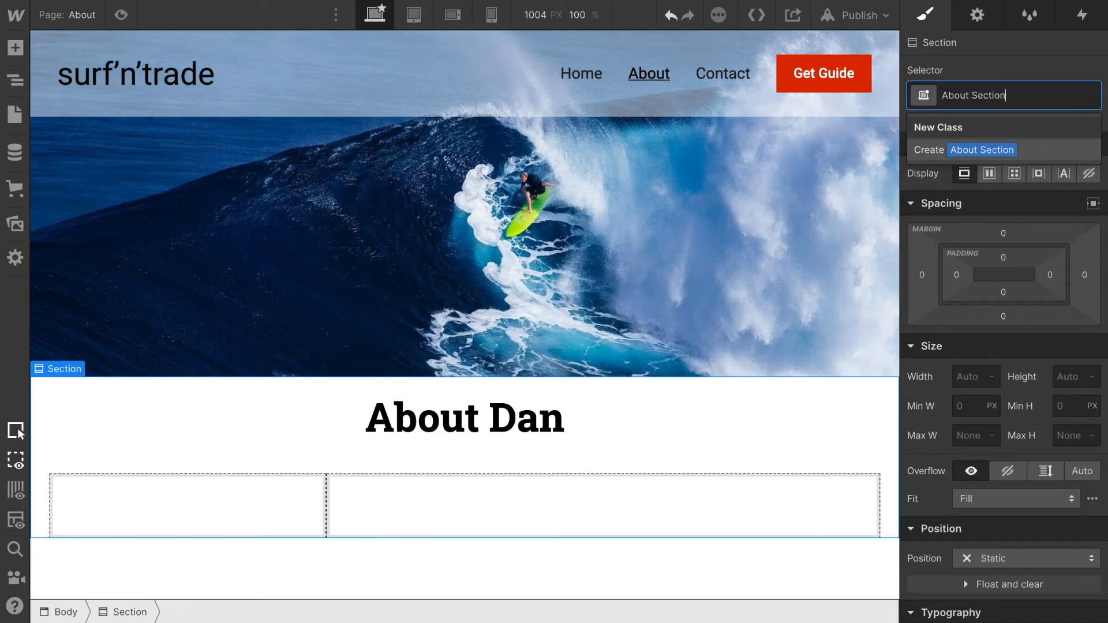
key("Return")
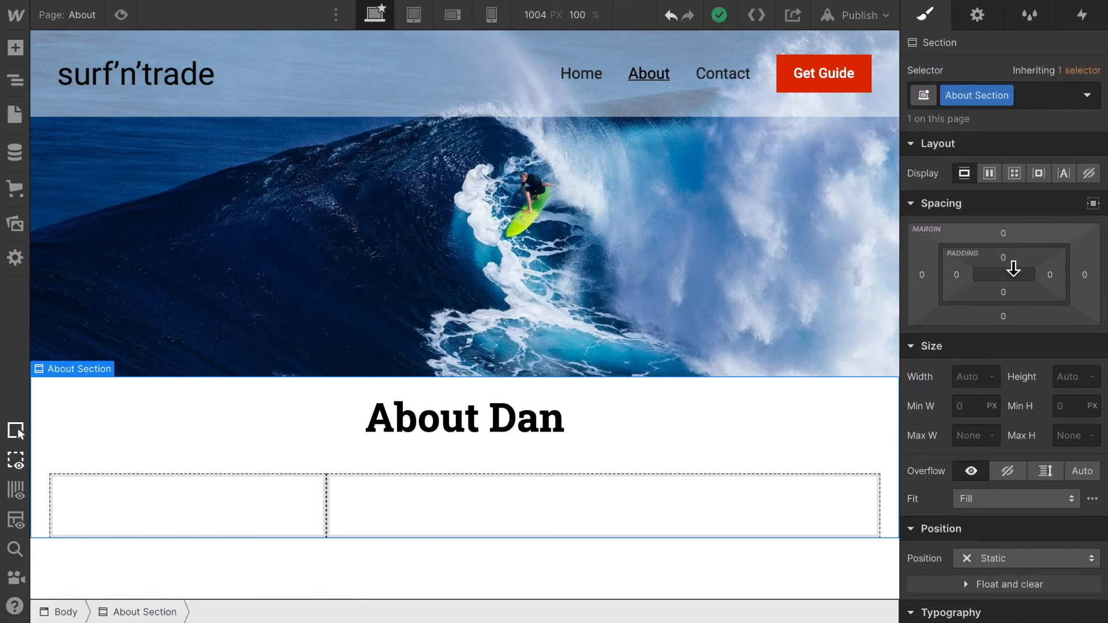
- Set the About Section's top padding to 60 px
left_click(1010, 260)
left_click(983, 335)
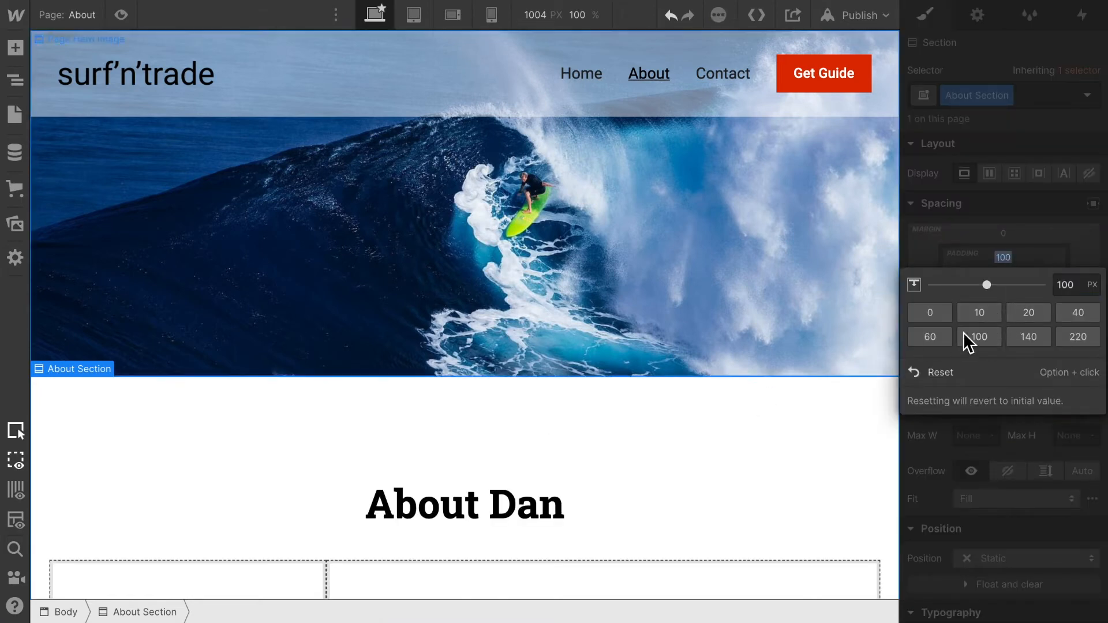
left_click(942, 337)
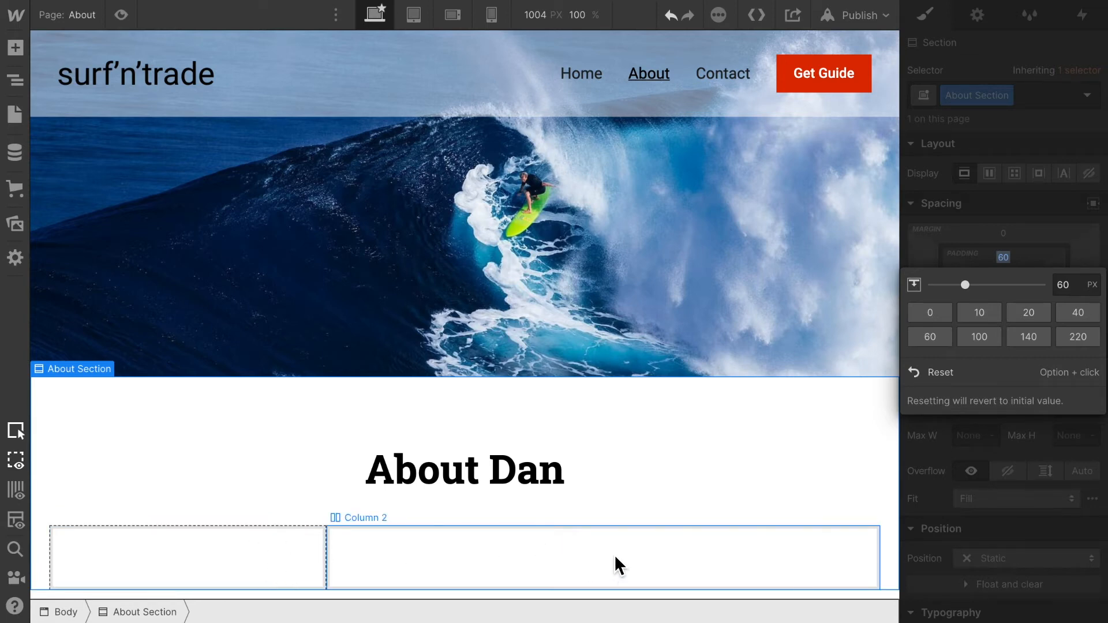
- Place an image element in the narrow first column and fill it with the asset photo of the man working at laptops
left_click(19, 49)
scroll(148, 403, "down", 7)
scroll(146, 407, "down", 2)
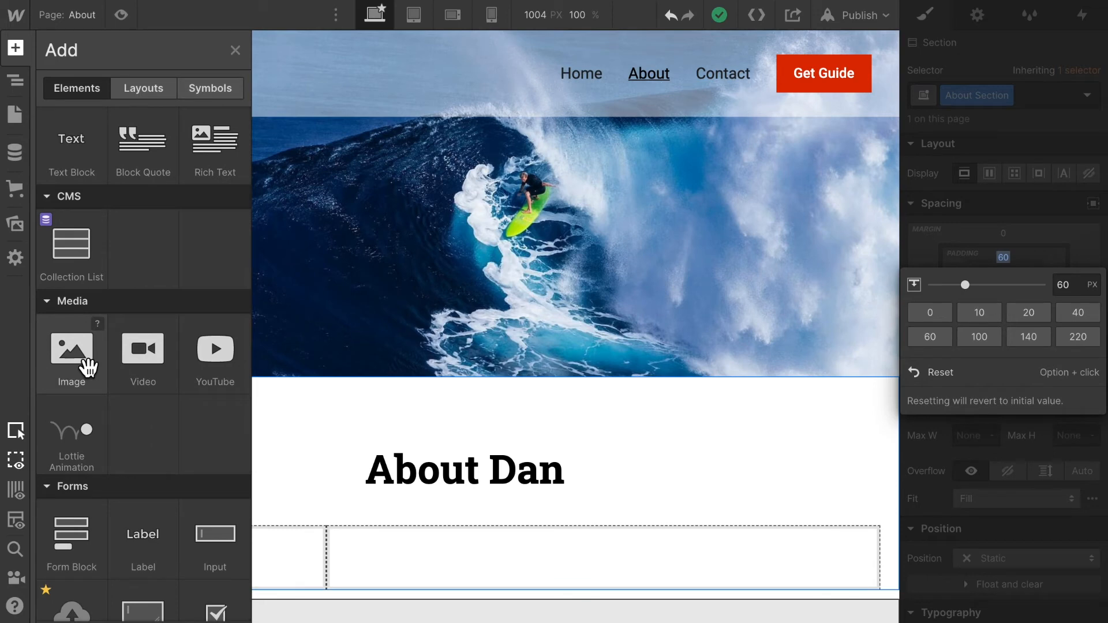
left_click_drag(88, 367, 249, 568)
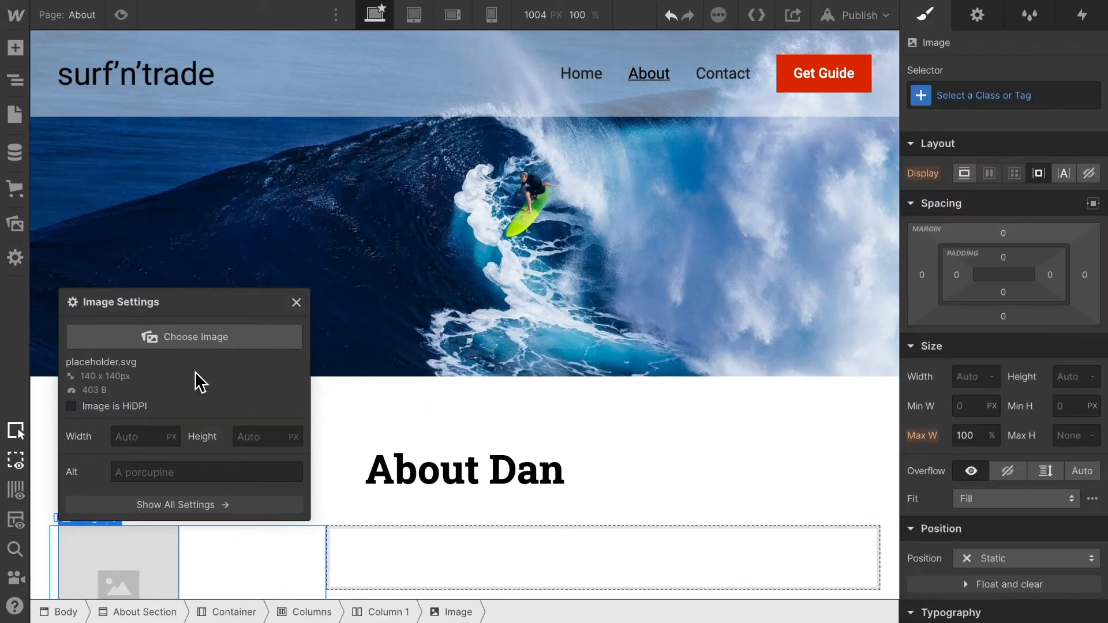
left_click(183, 343)
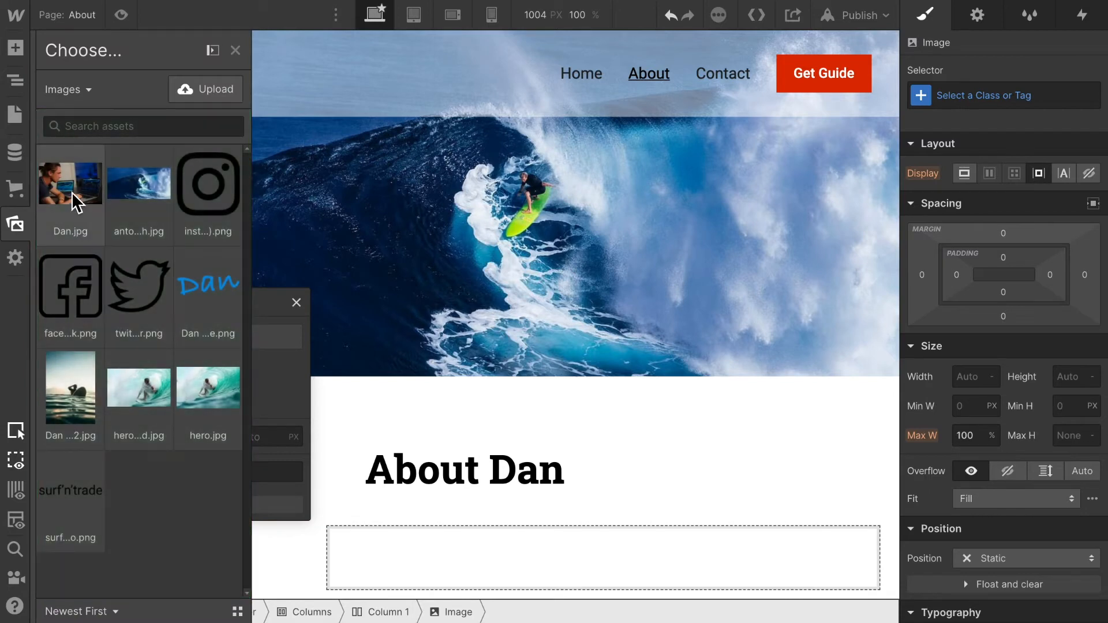
left_click(73, 202)
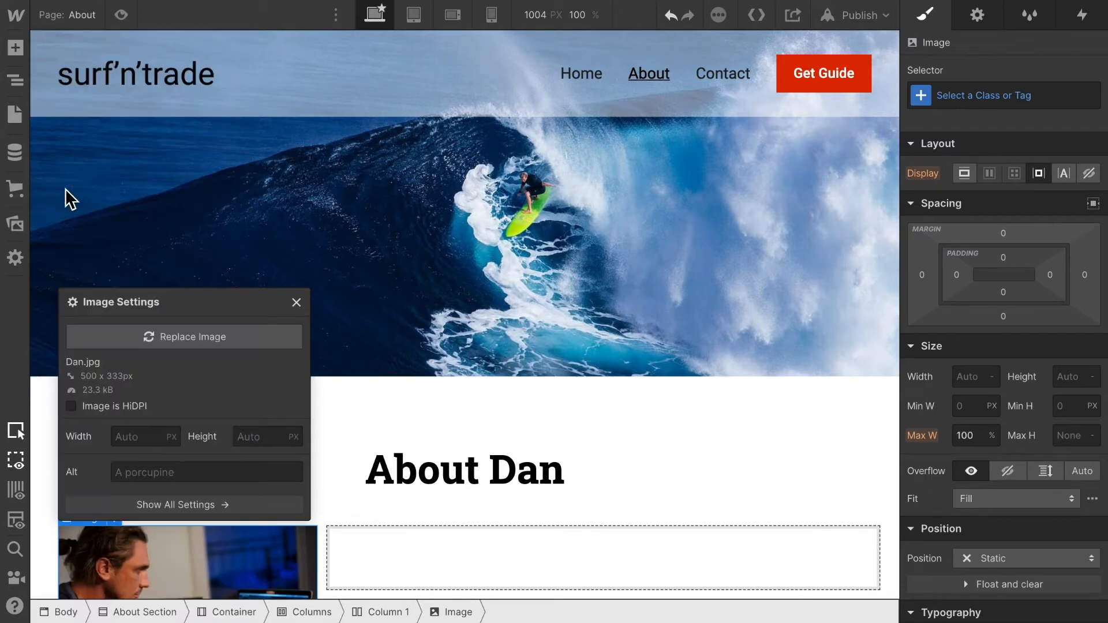
left_click(297, 302)
- Add a text block below the photo reading the man's first name followed by "trading after a day of surfing"
scroll(328, 348, "down", 2)
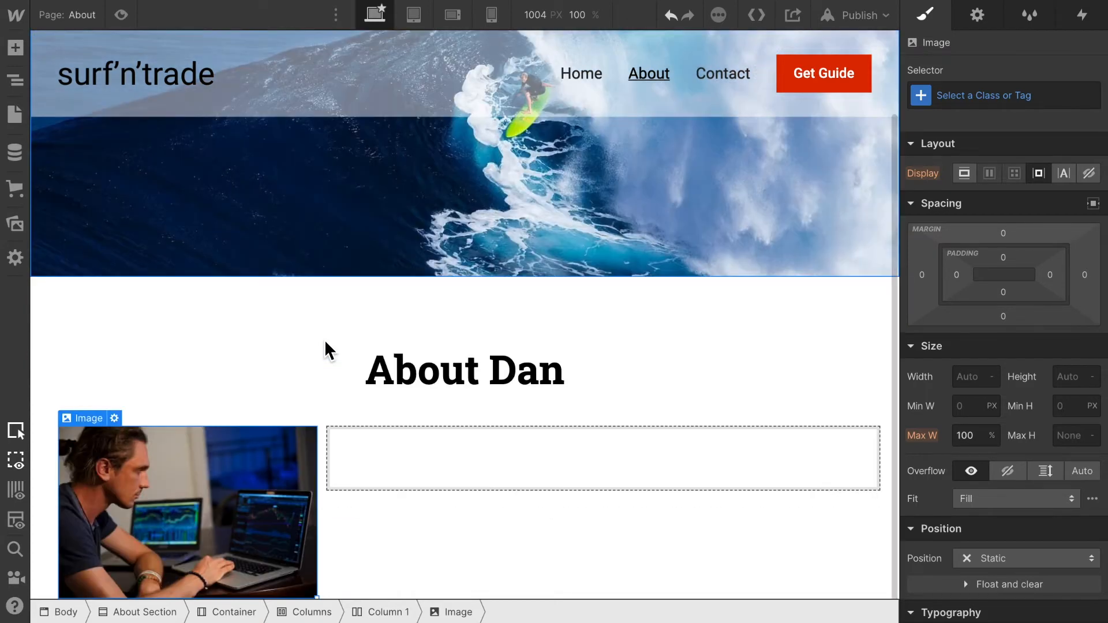
left_click(15, 48)
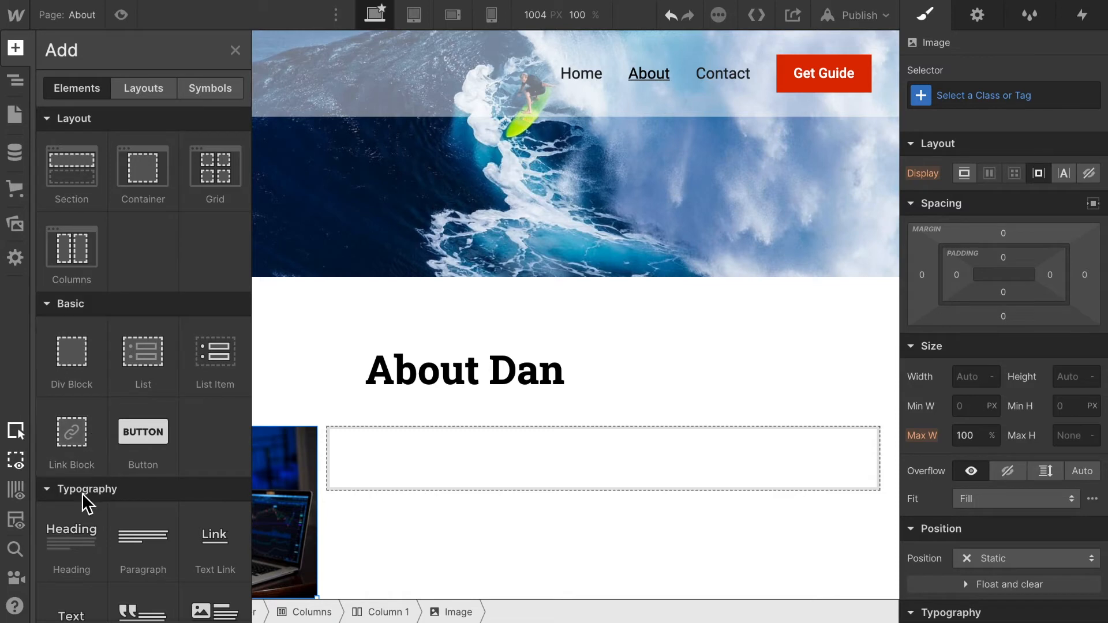
scroll(86, 494, "down", 3)
left_click_drag(88, 527, 251, 606)
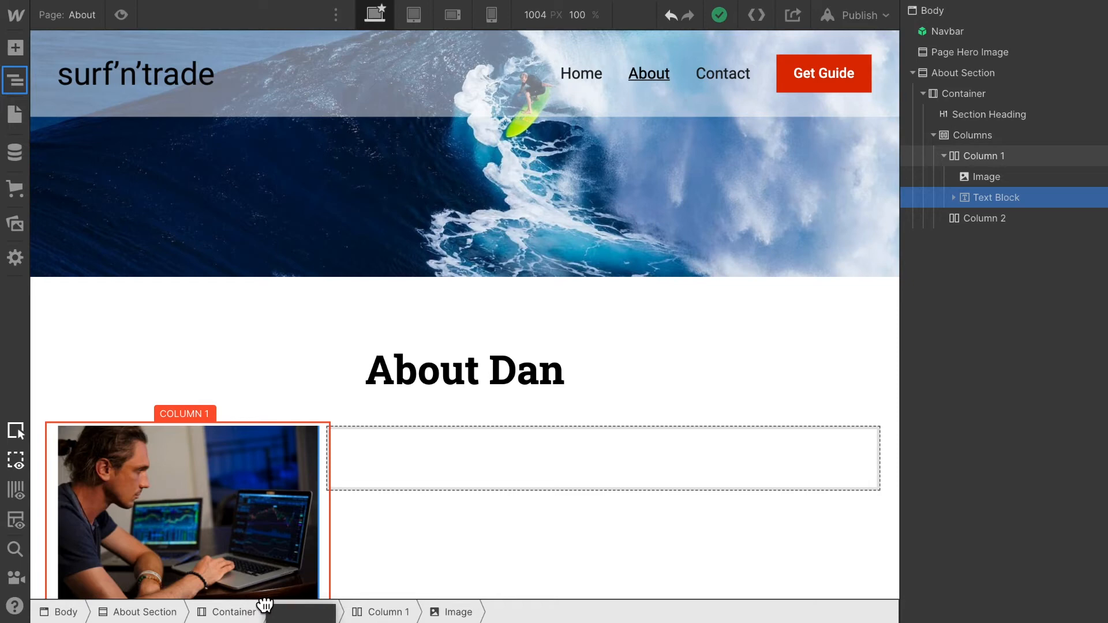
scroll(267, 487, "down", 1)
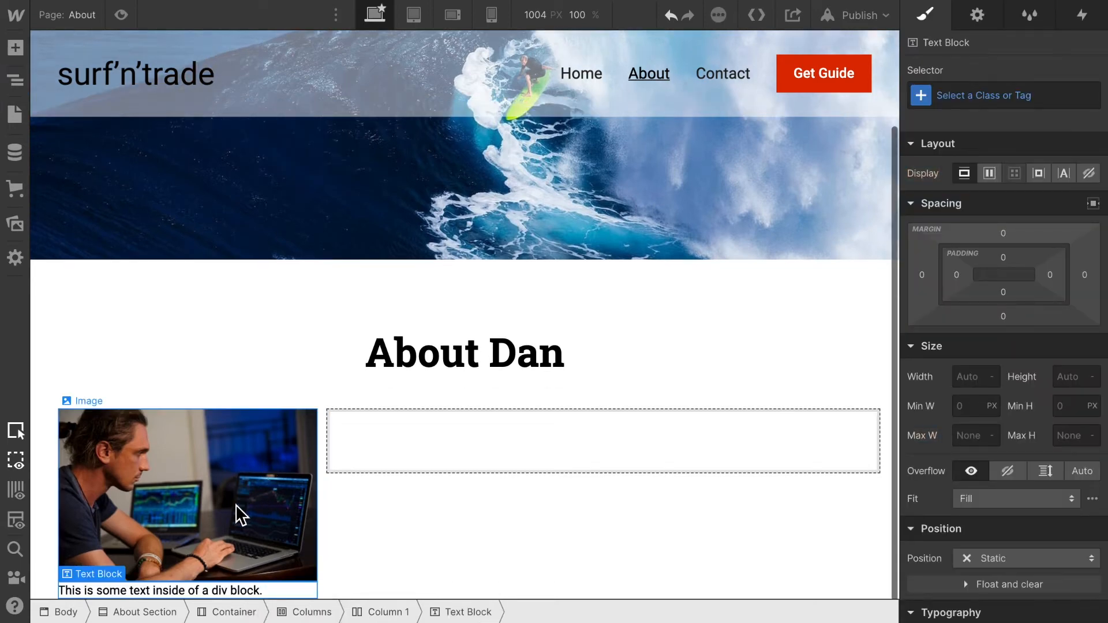
double_click(224, 589)
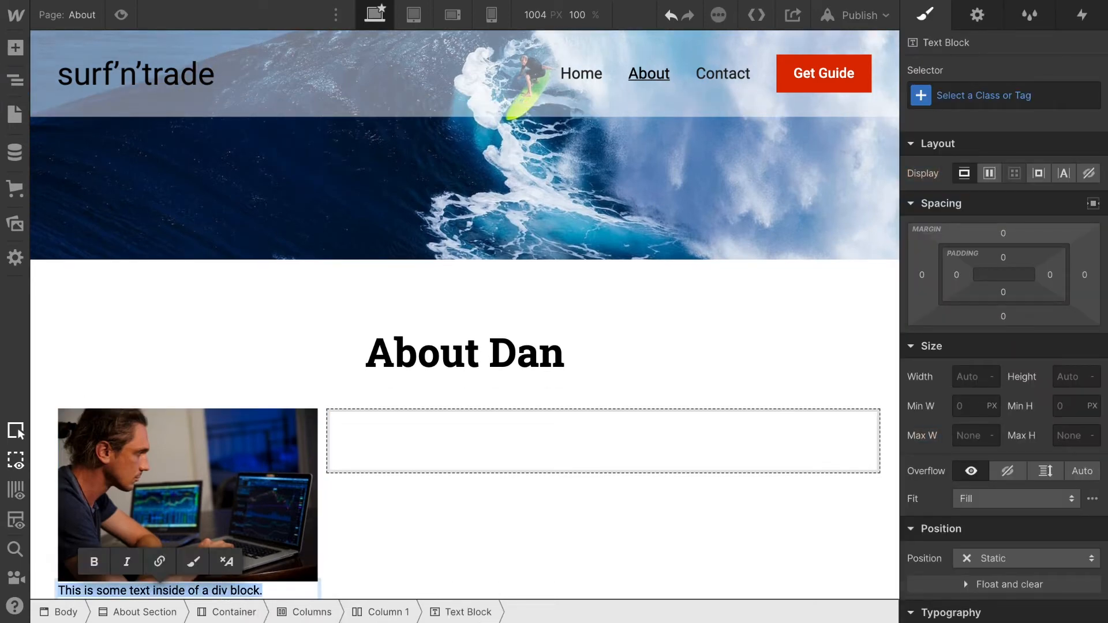
type("Dan")
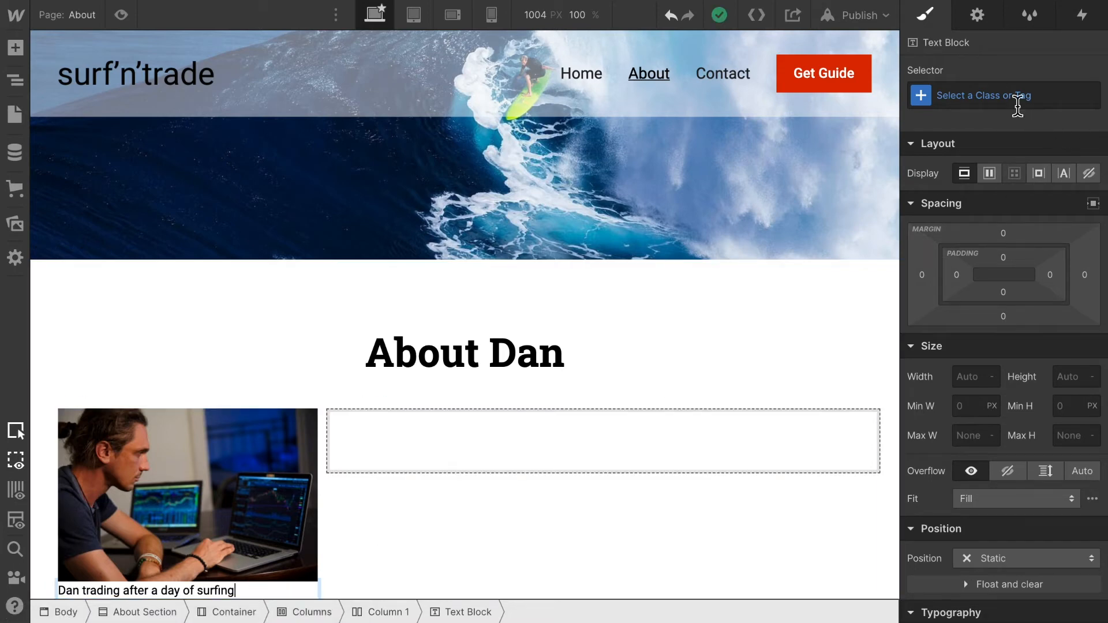
- Create the class Image Subheading on the photo's caption text block
left_click(1006, 95)
type("Image subhea")
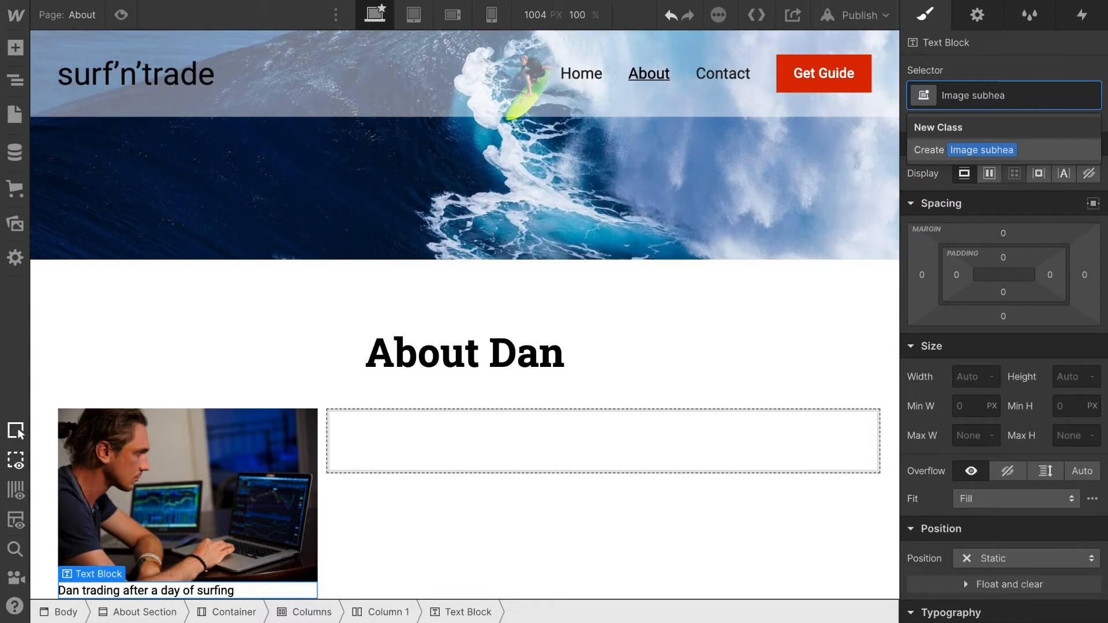
key("BackSpace")
key("BackSpace")
key("BackSpace")
key("BackSpace")
type("Subheading")
key("Return")
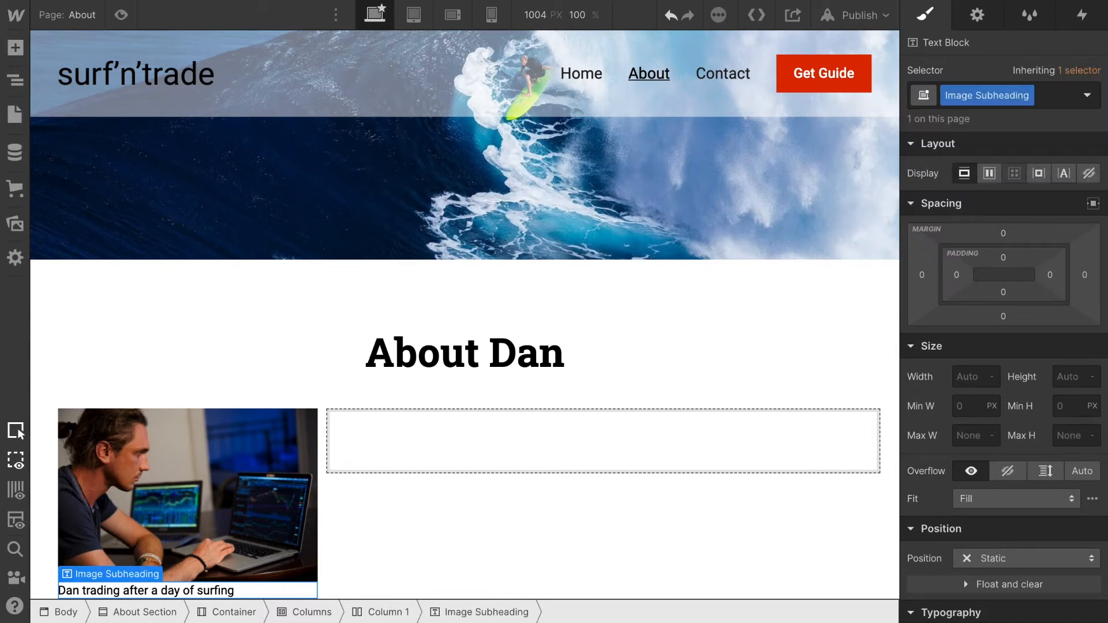
- Style the caption with font weight 300 - Light and the grey text color #5f5f5f
scroll(1028, 276, "down", 6)
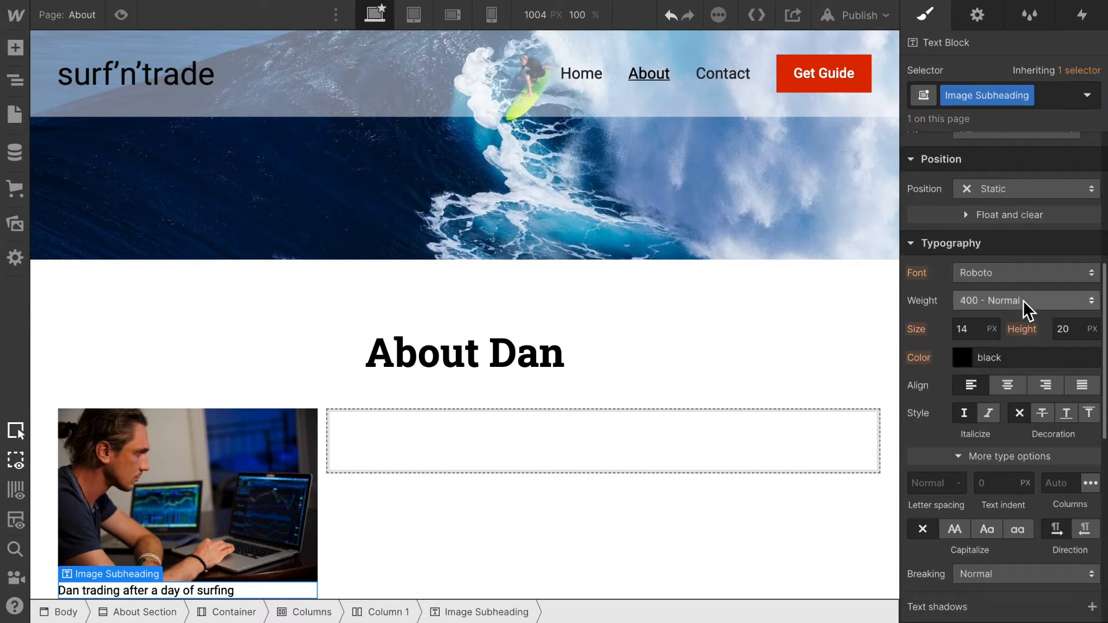
left_click(1023, 300)
left_click(1016, 281)
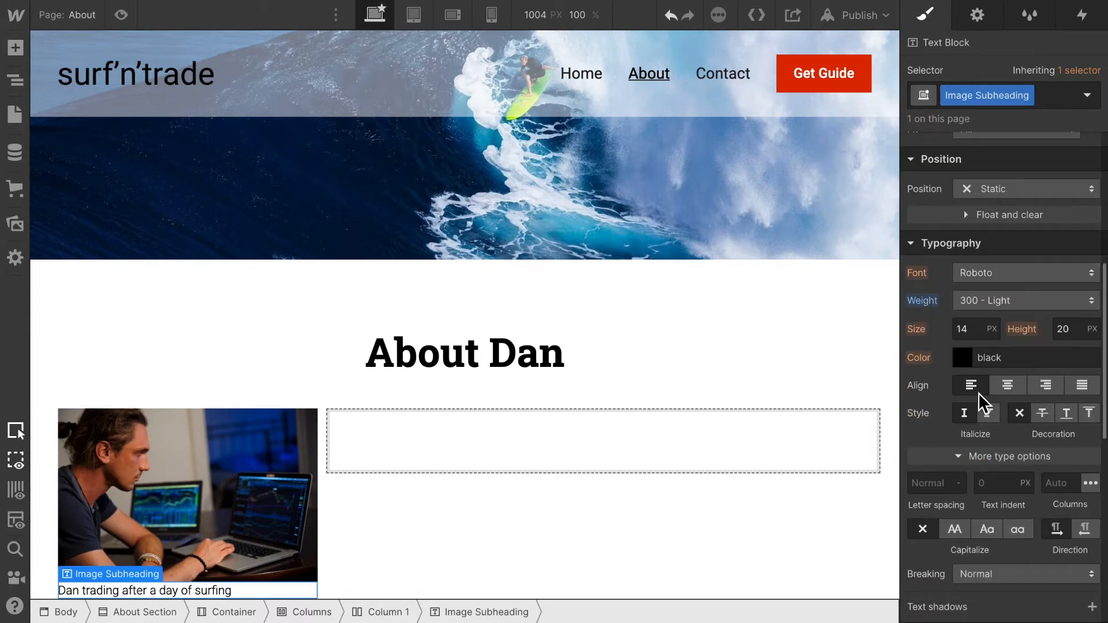
left_click(961, 356)
left_click_drag(916, 169, 912, 164)
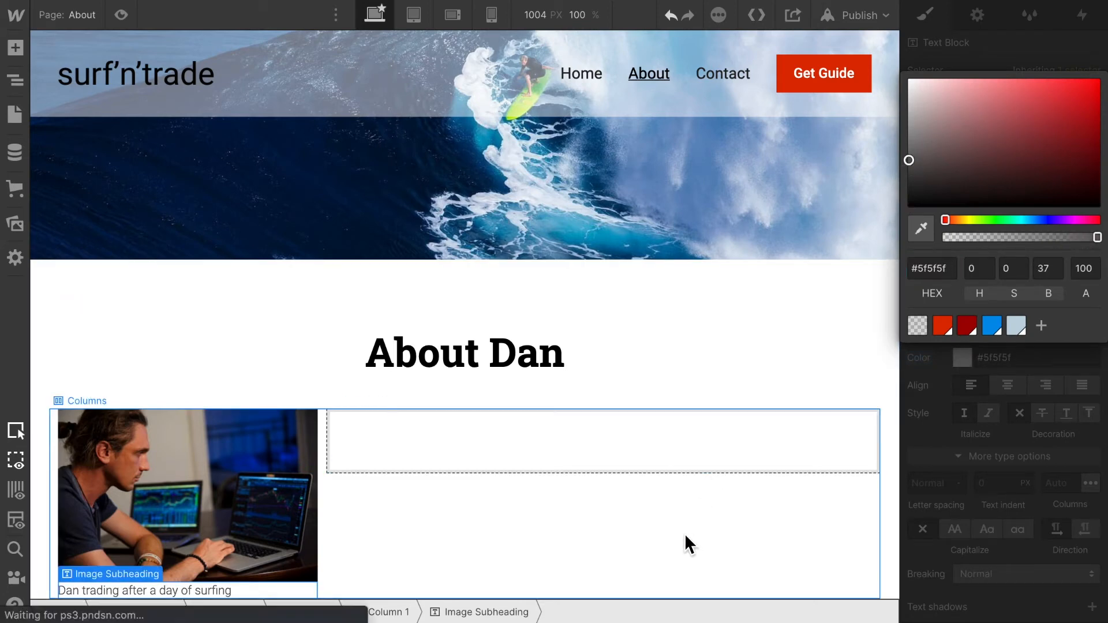
left_click(537, 527)
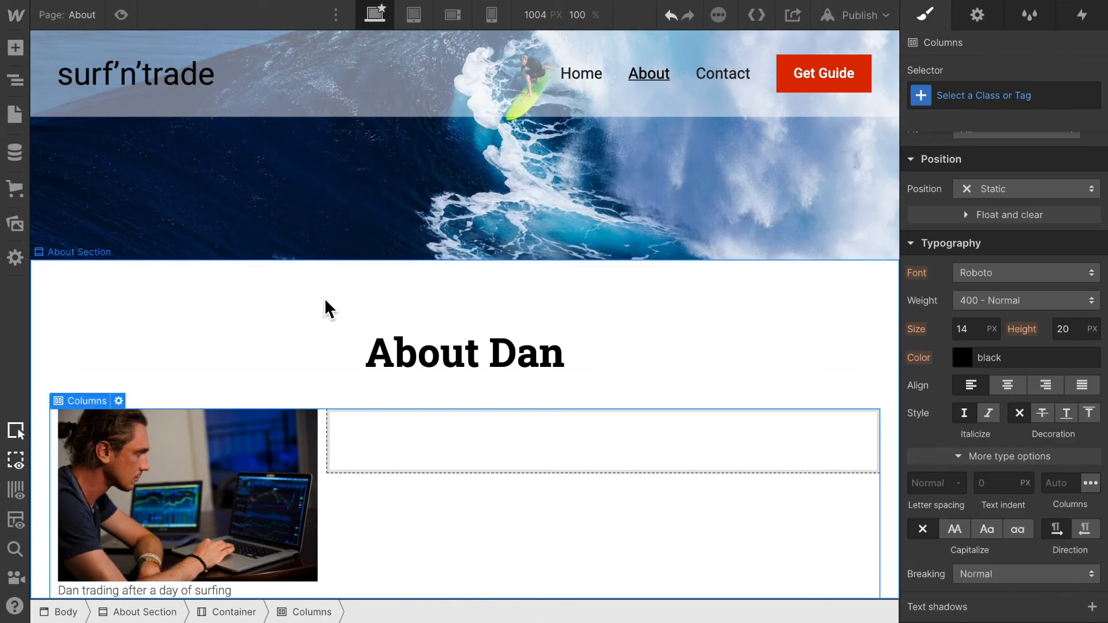
- Set the About Section's bottom padding to 100 px
left_click(272, 290)
scroll(947, 288, "up", 6)
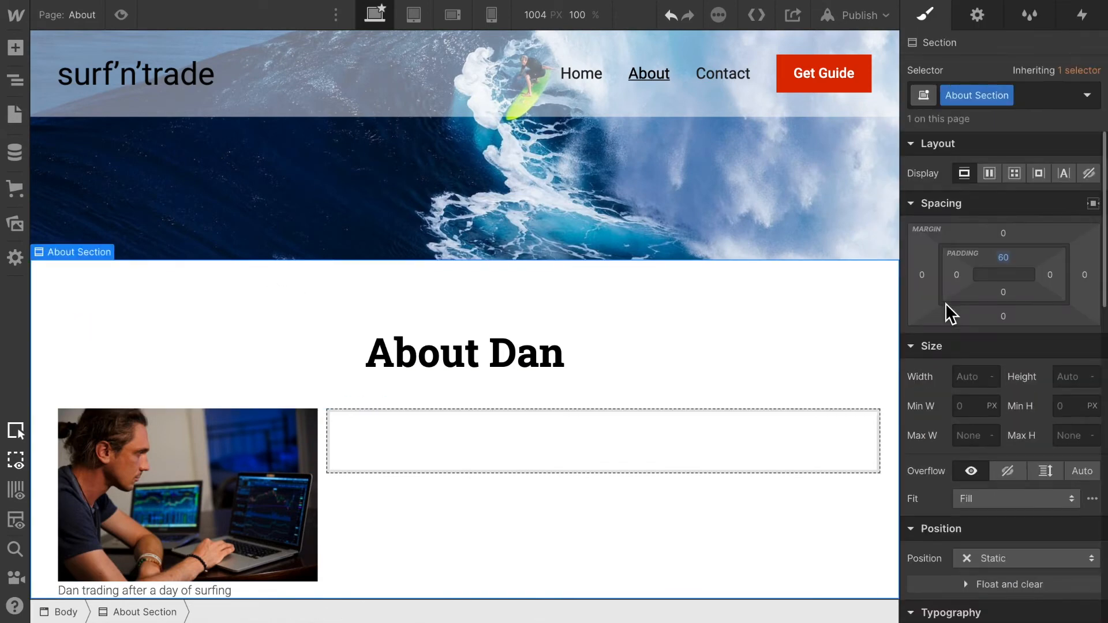
left_click(1005, 293)
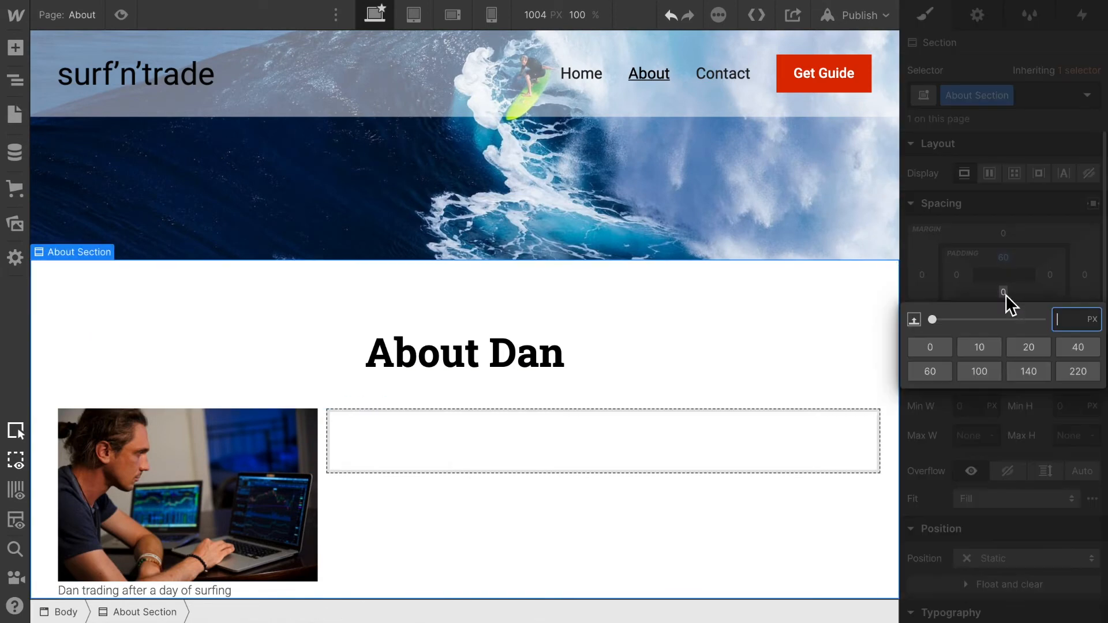
left_click(980, 371)
scroll(639, 295, "down", 3)
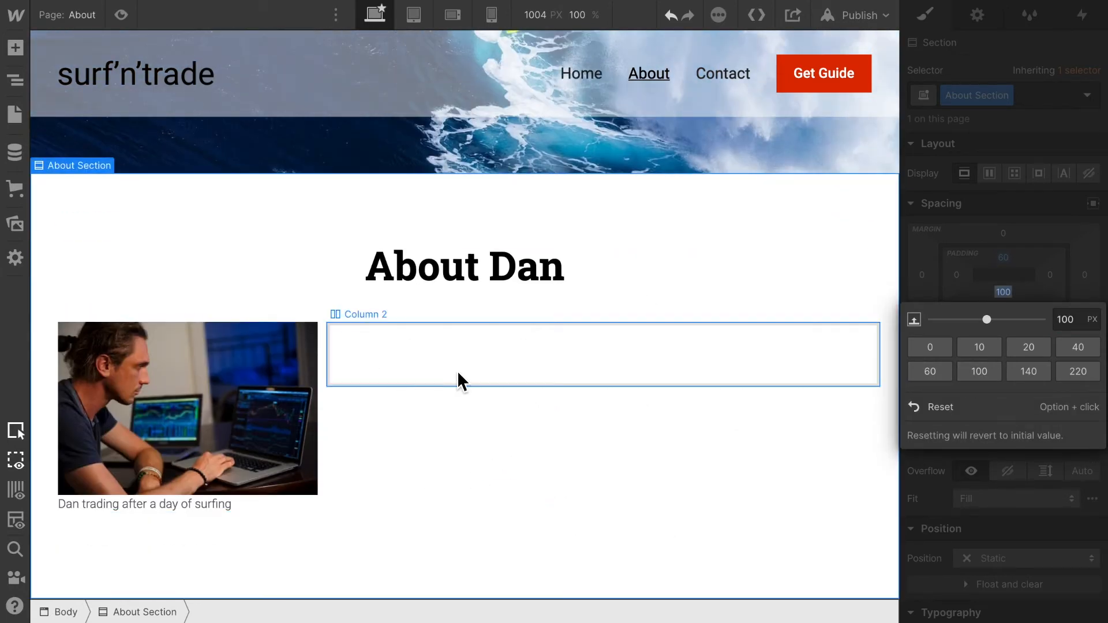
- Add a placeholder paragraph to the empty second column beside the photo and duplicate it until there are four paragraphs
left_click(501, 362)
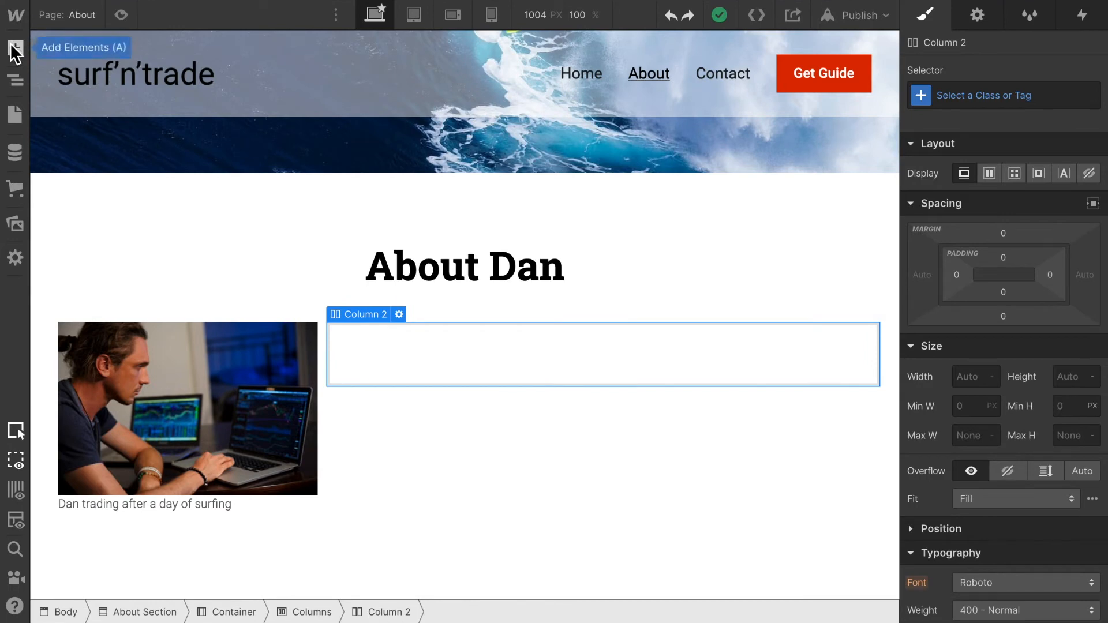
left_click(16, 48)
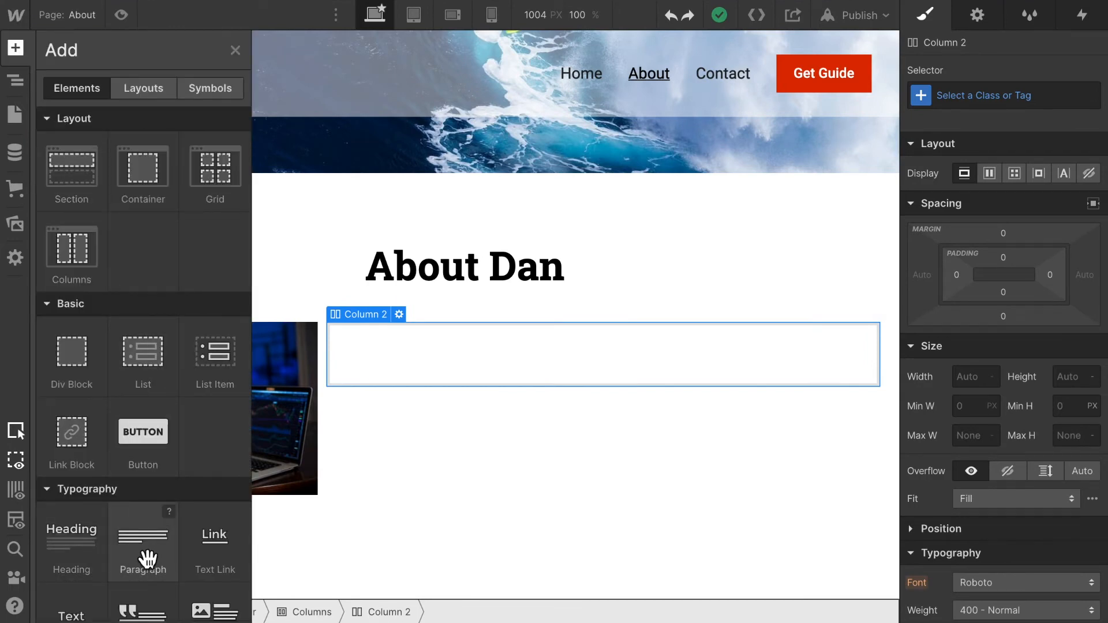
left_click_drag(149, 559, 406, 362)
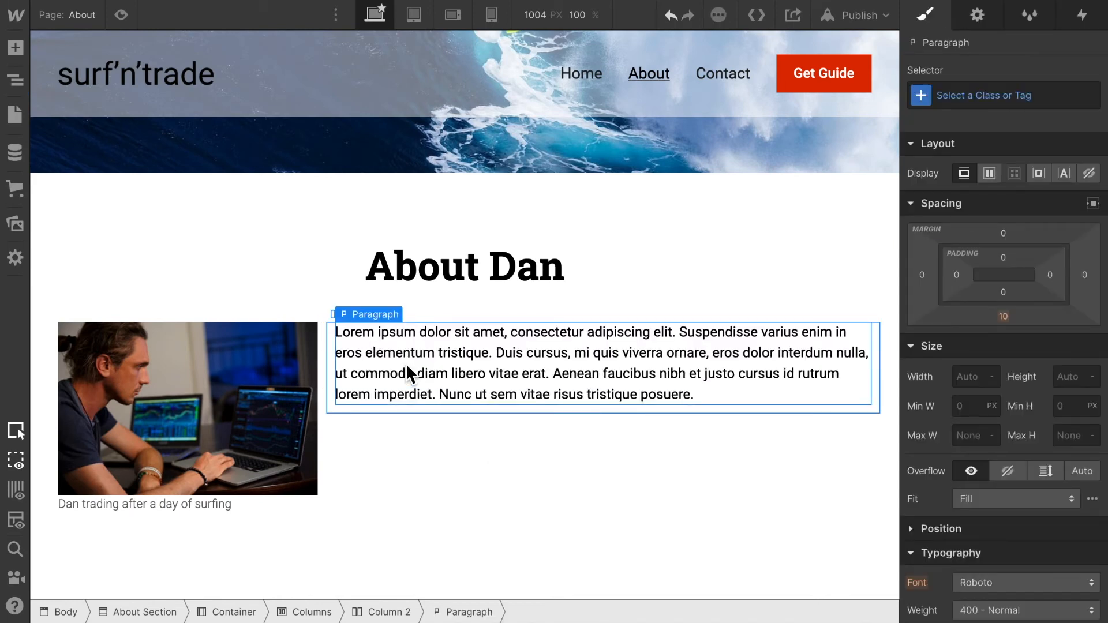
key("ctrl+d")
key("ctrl+d")
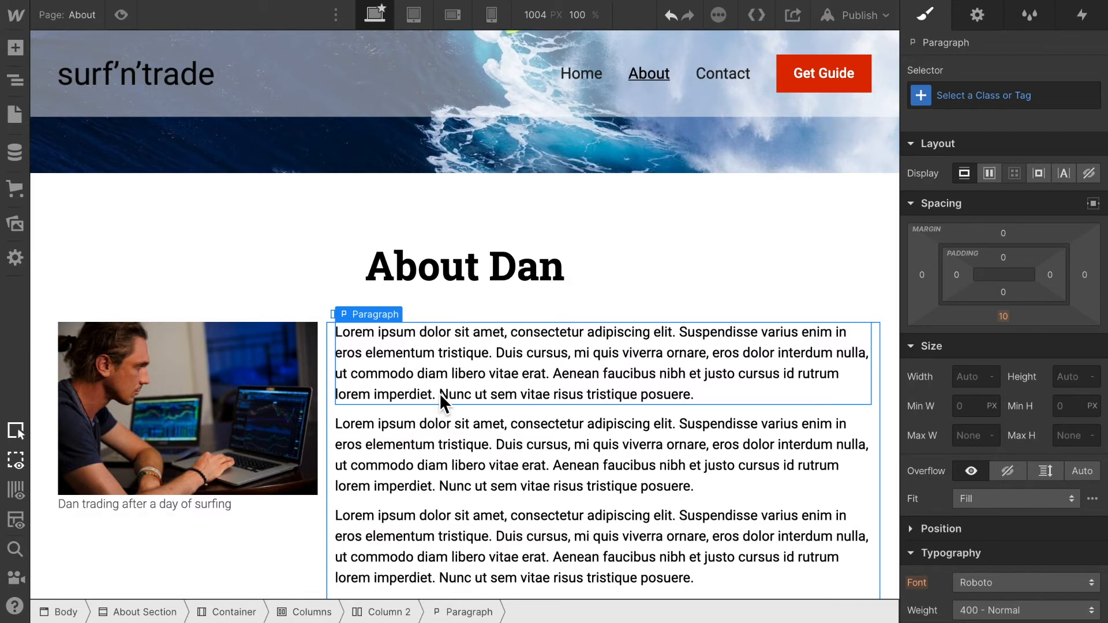
key("ctrl+d")
scroll(486, 445, "down", 3)
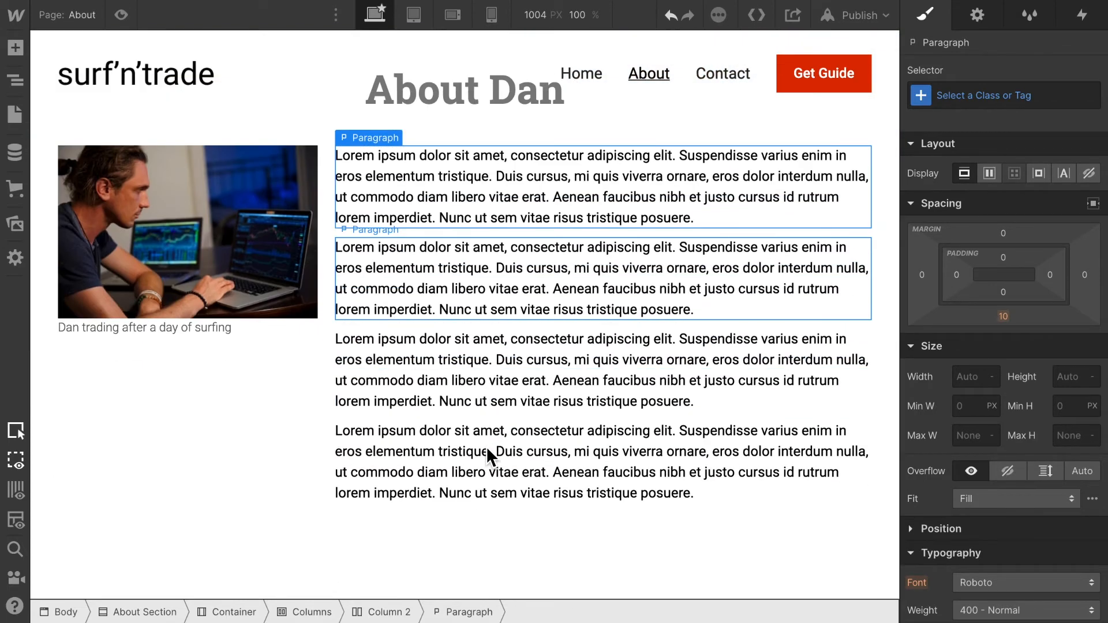
- Insert the Get Guide Section symbol below the About Section, followed by the Footer symbol at the page end
left_click(157, 528)
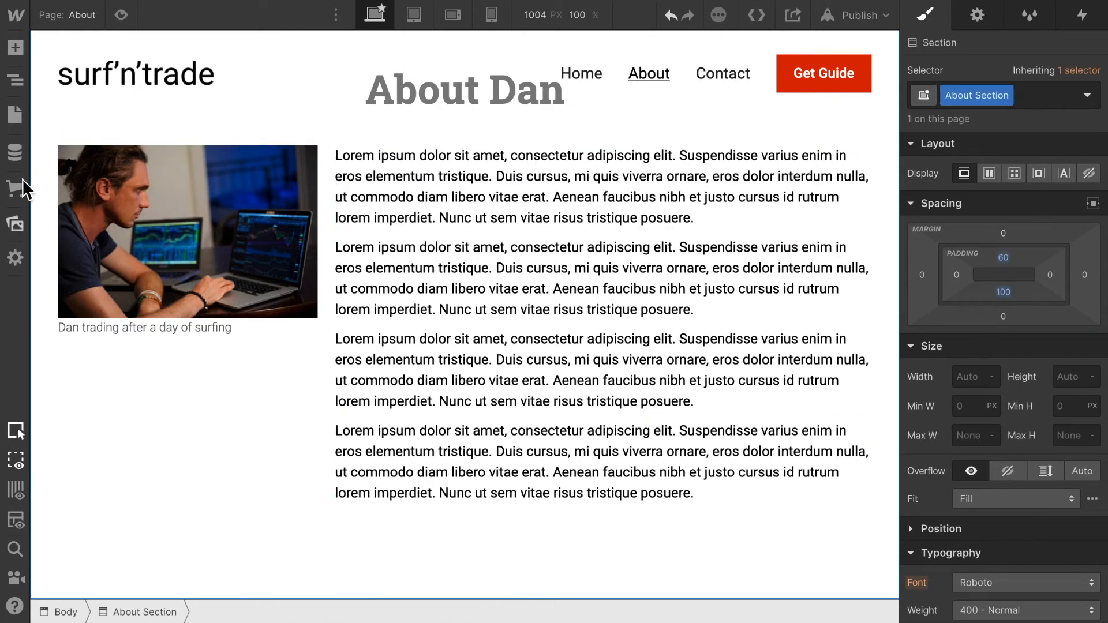
left_click(13, 47)
left_click(199, 89)
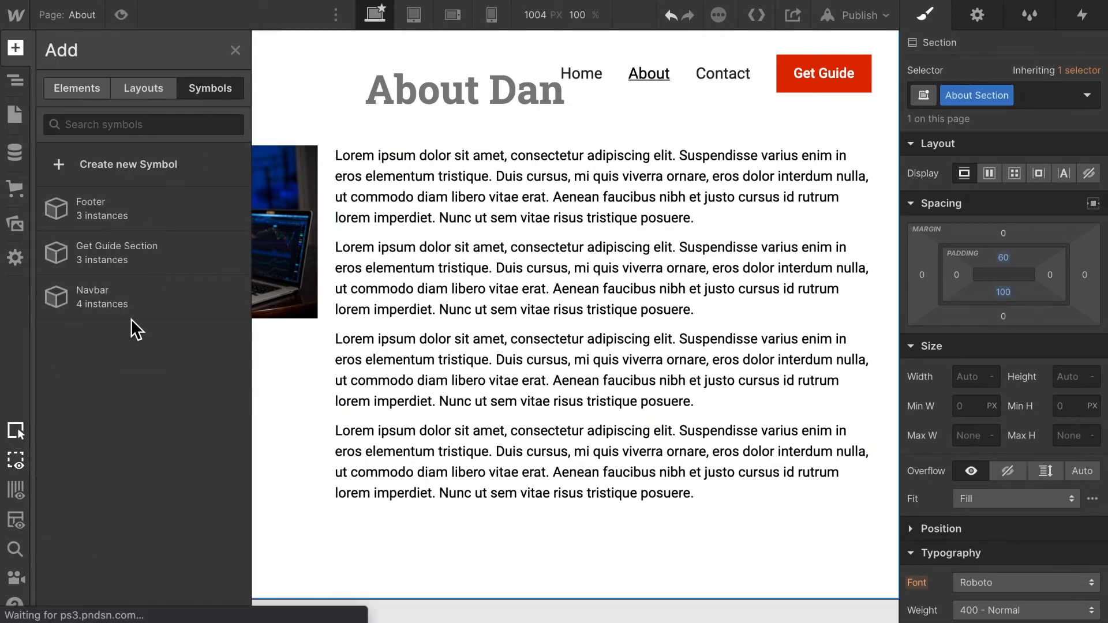
left_click_drag(138, 261, 292, 602)
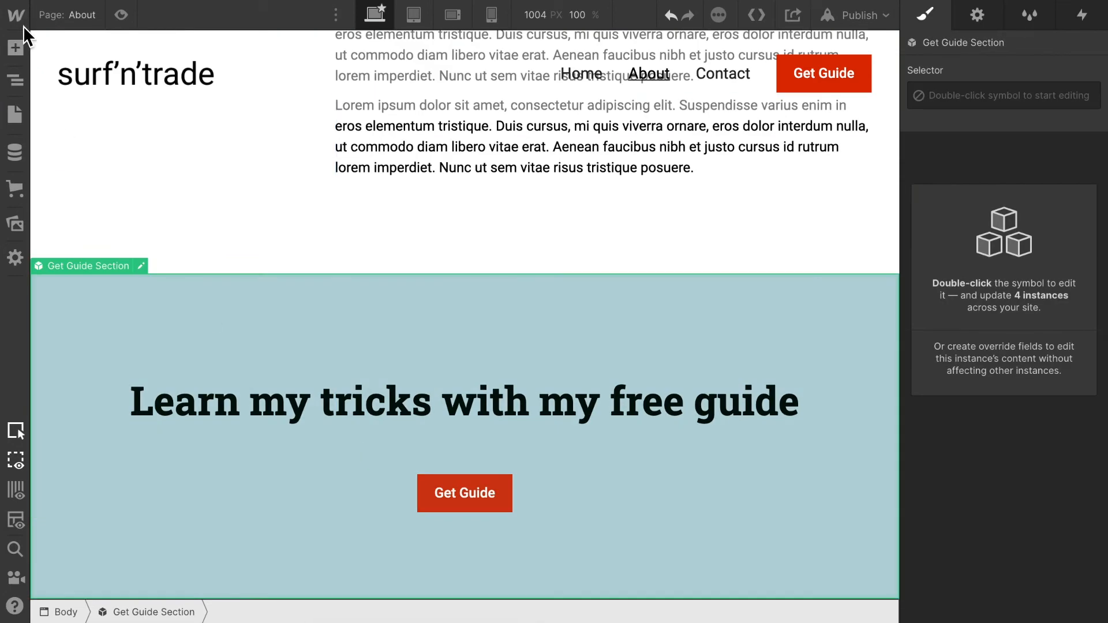
left_click(19, 49)
left_click_drag(127, 219, 350, 611)
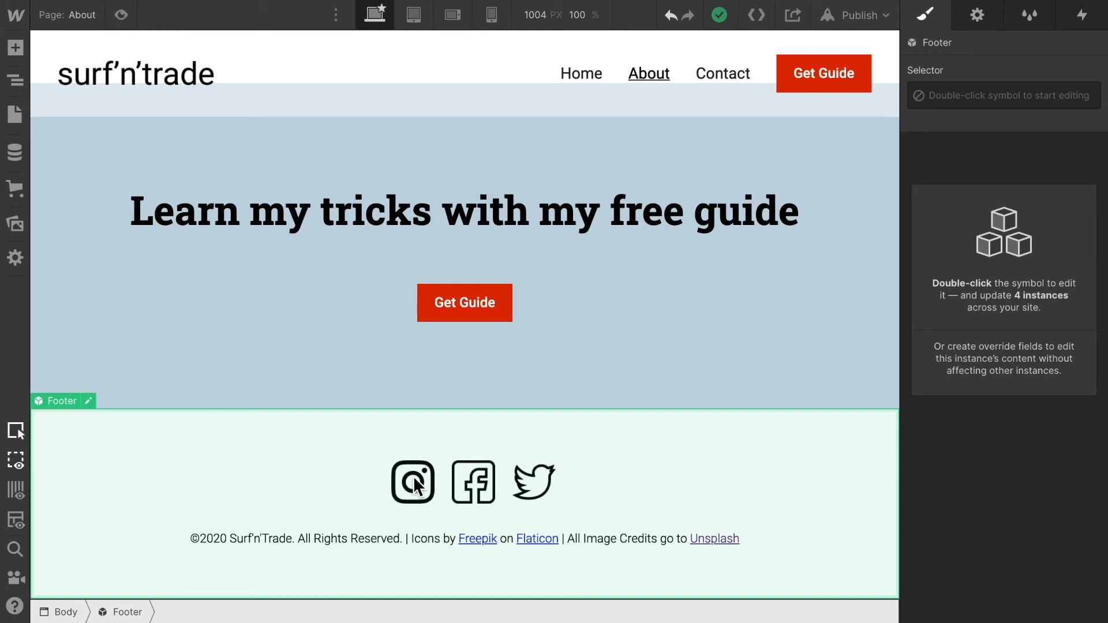
- Add an H3 heading below the last paragraph in the second column with the text "Find me on social media"
scroll(413, 476, "up", 8)
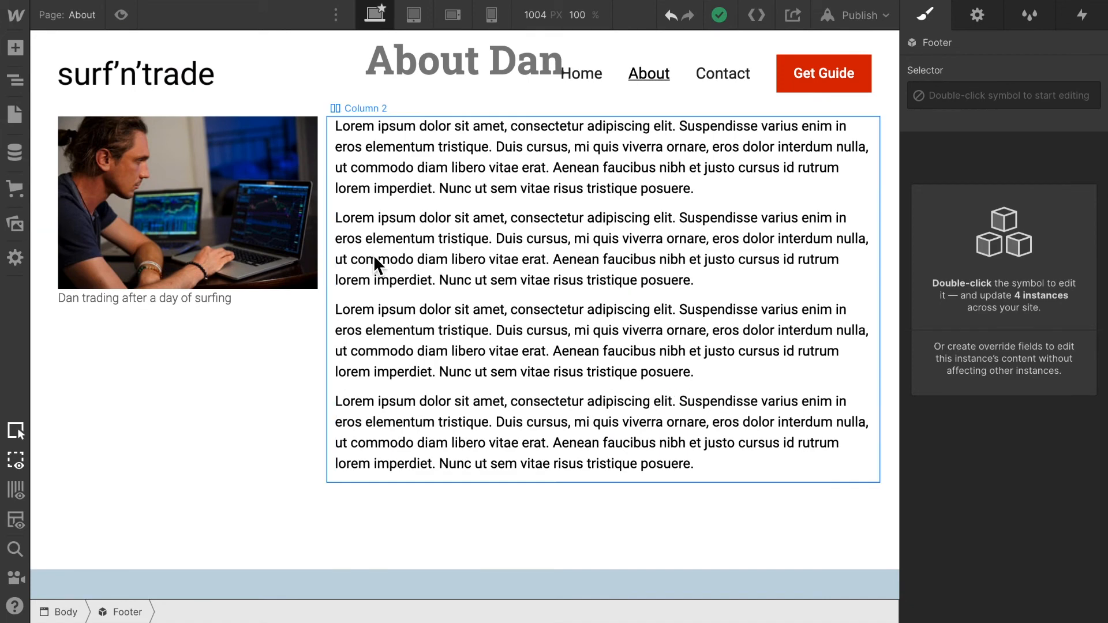
scroll(620, 480, "up", 4)
scroll(620, 479, "down", 5)
scroll(620, 489, "down", 1)
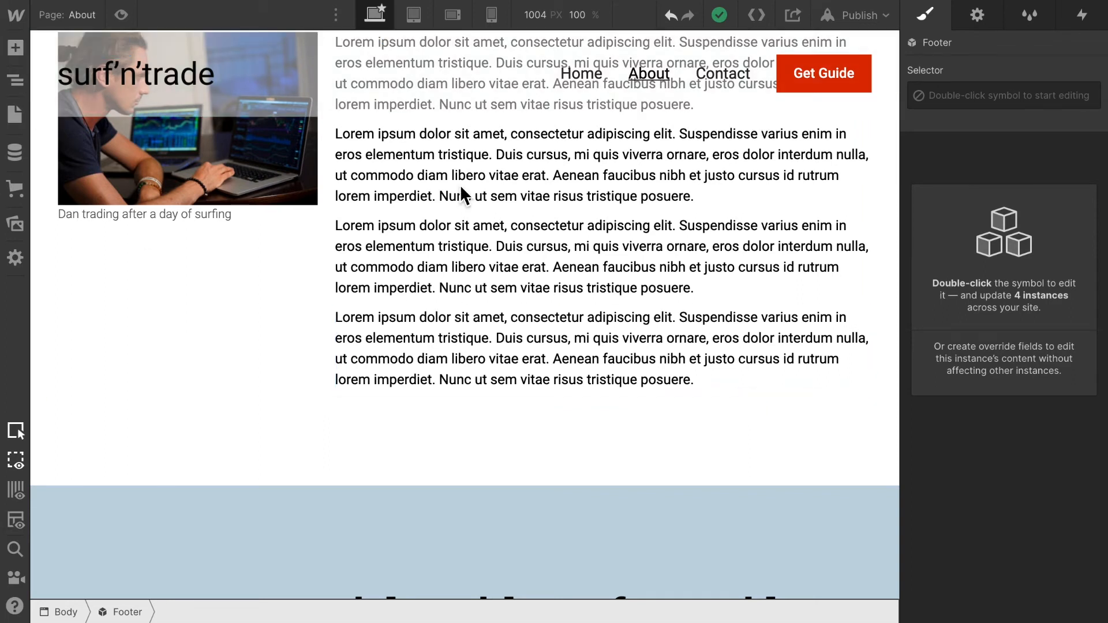
left_click(11, 47)
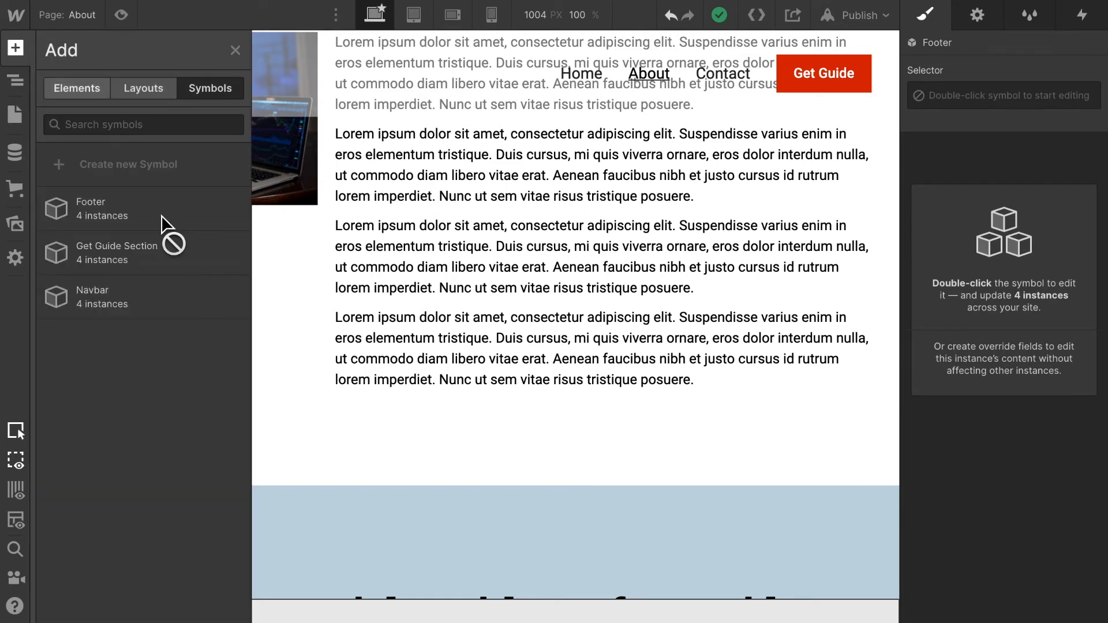
left_click(90, 92)
scroll(154, 307, "down", 3)
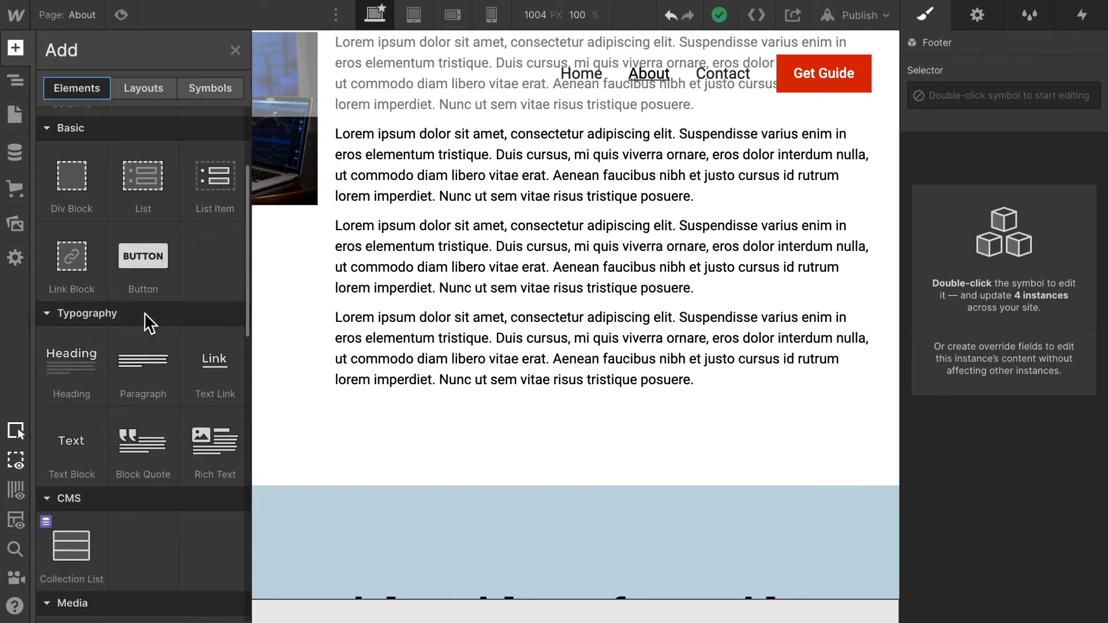
right_click(75, 374)
key("Escape")
left_click_drag(92, 376, 978, 331)
left_click(425, 489)
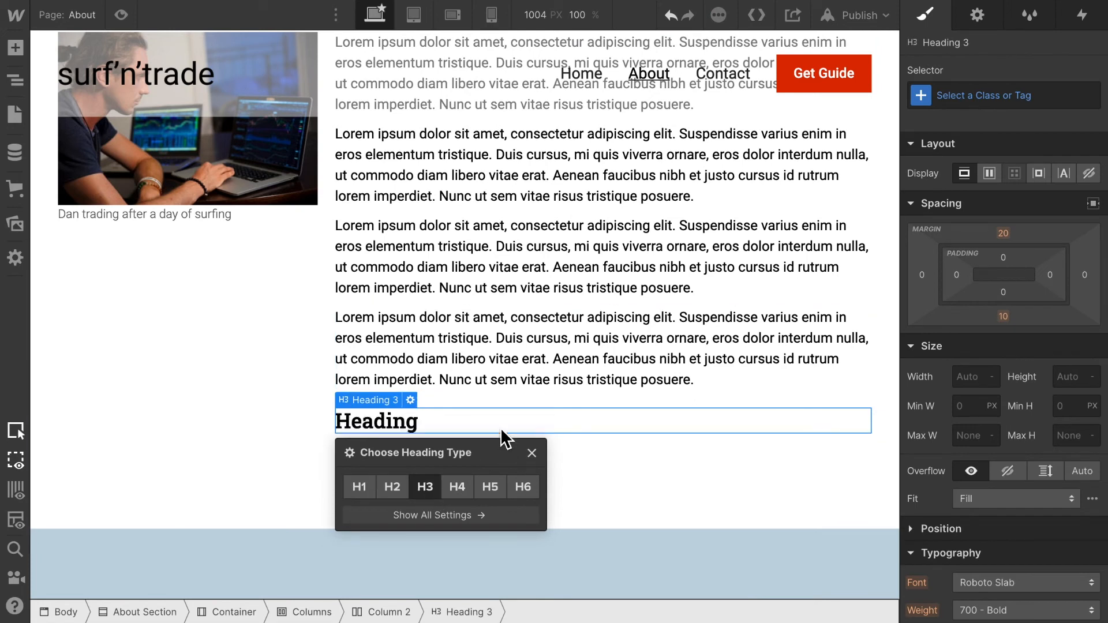
double_click(486, 427)
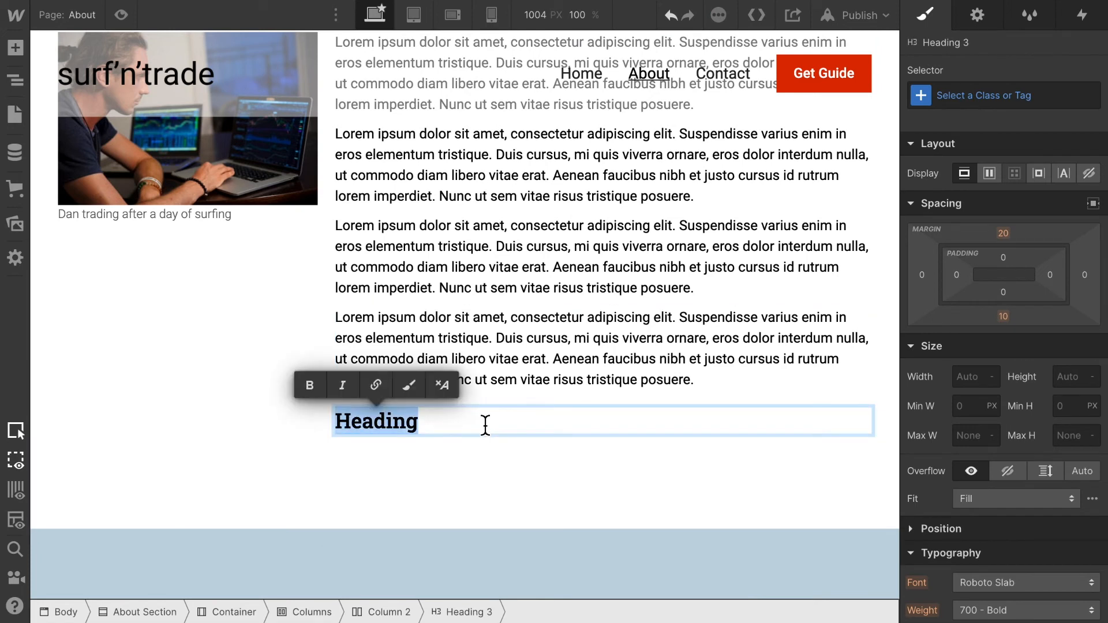
type("Find me on social media")
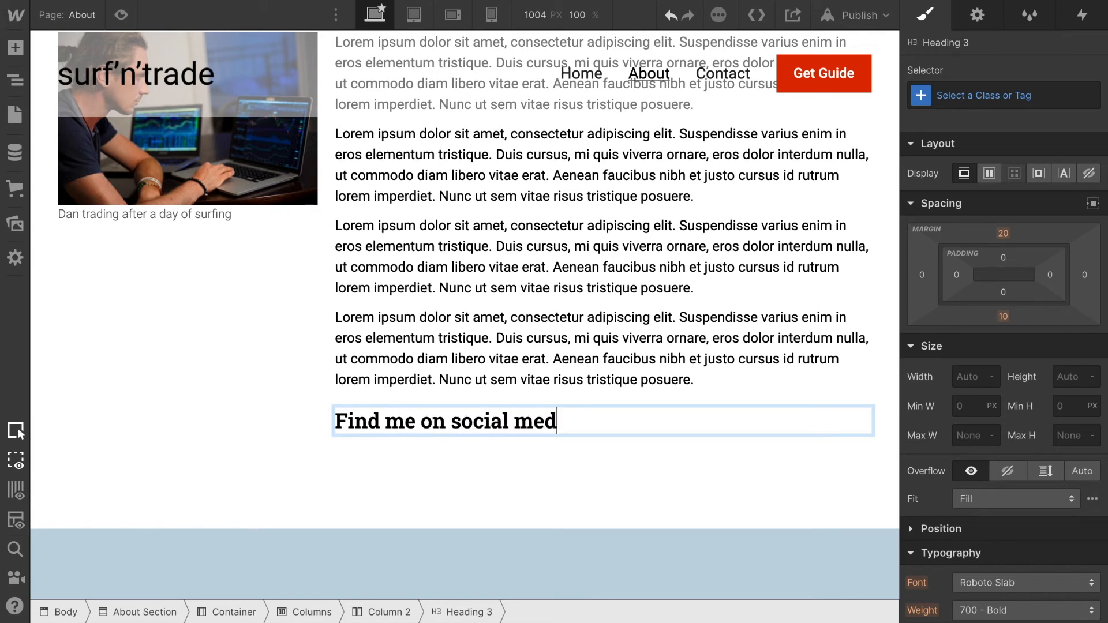
- Create the class About Social Media Heading on the new H3 heading and centre its text
left_click(1000, 96)
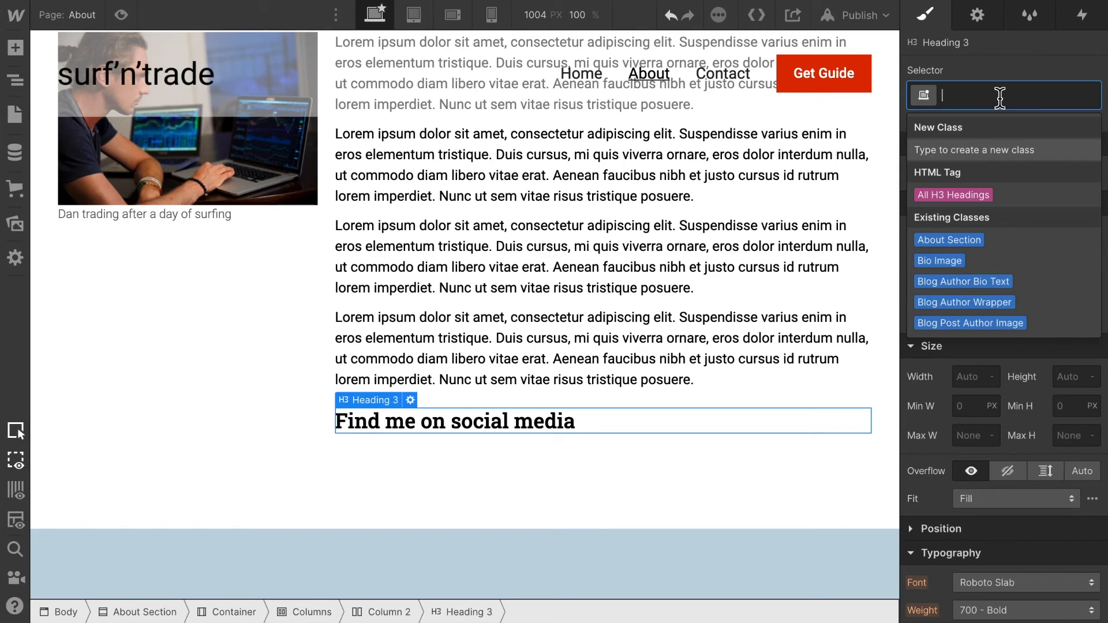
type("About Social Media Heading")
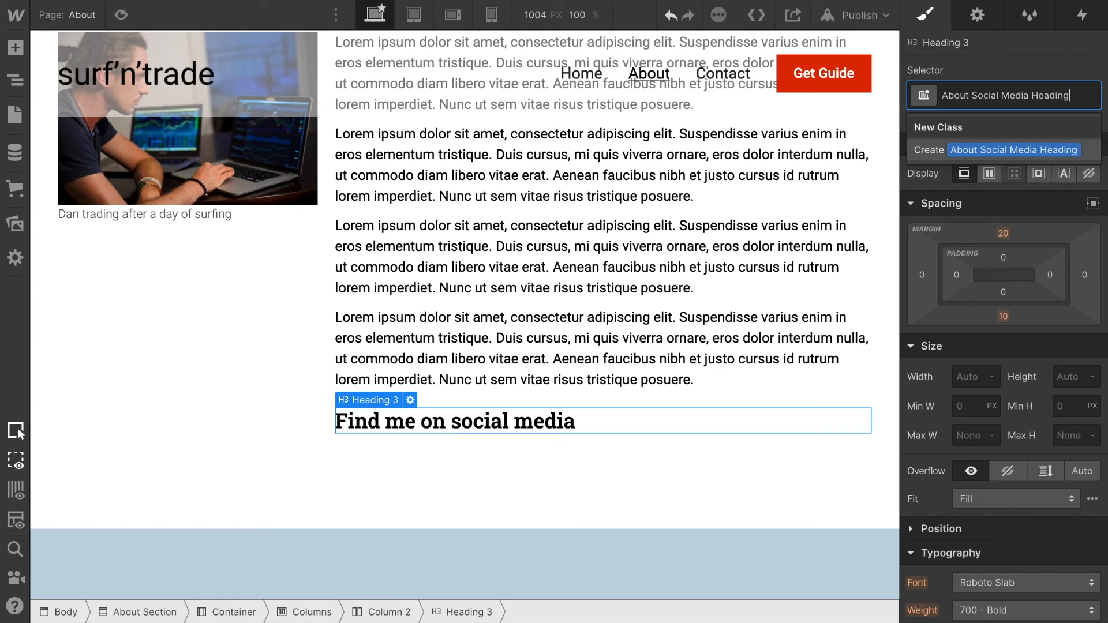
key("Return")
scroll(1019, 421, "down", 5)
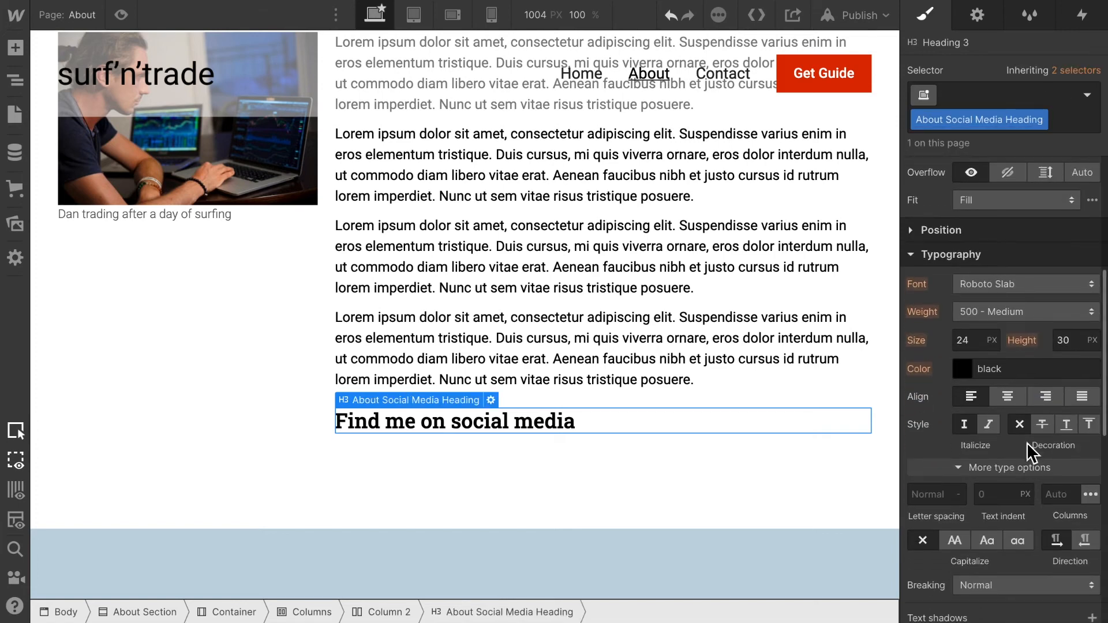
left_click(1010, 397)
- Set the top and bottom margins of the social media heading to 40 px each
scroll(1050, 327, "up", 5)
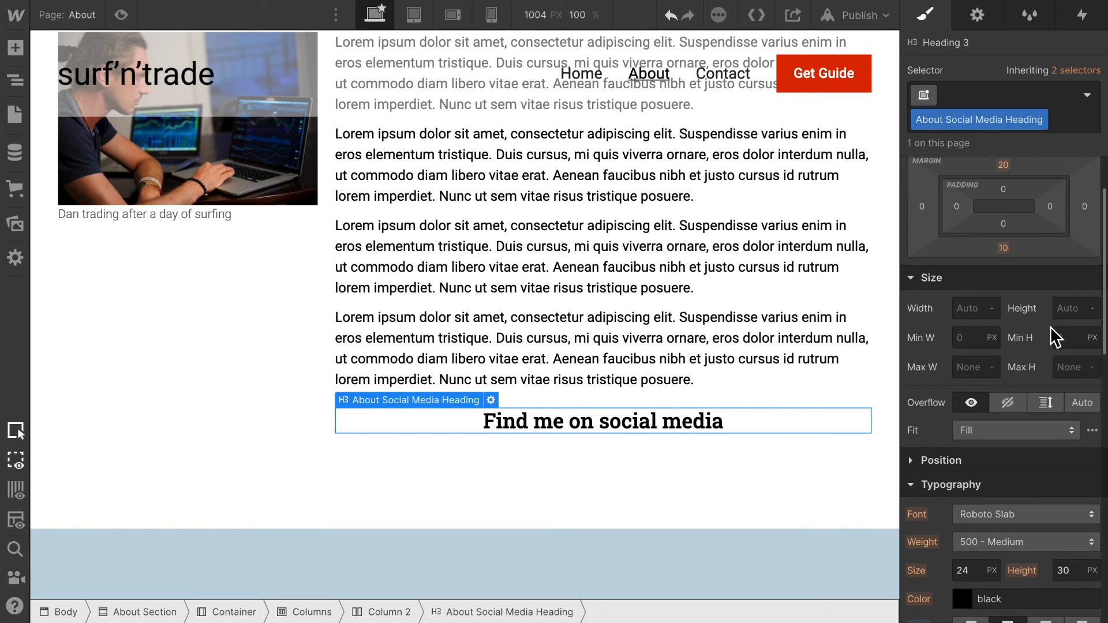
left_click(1004, 231)
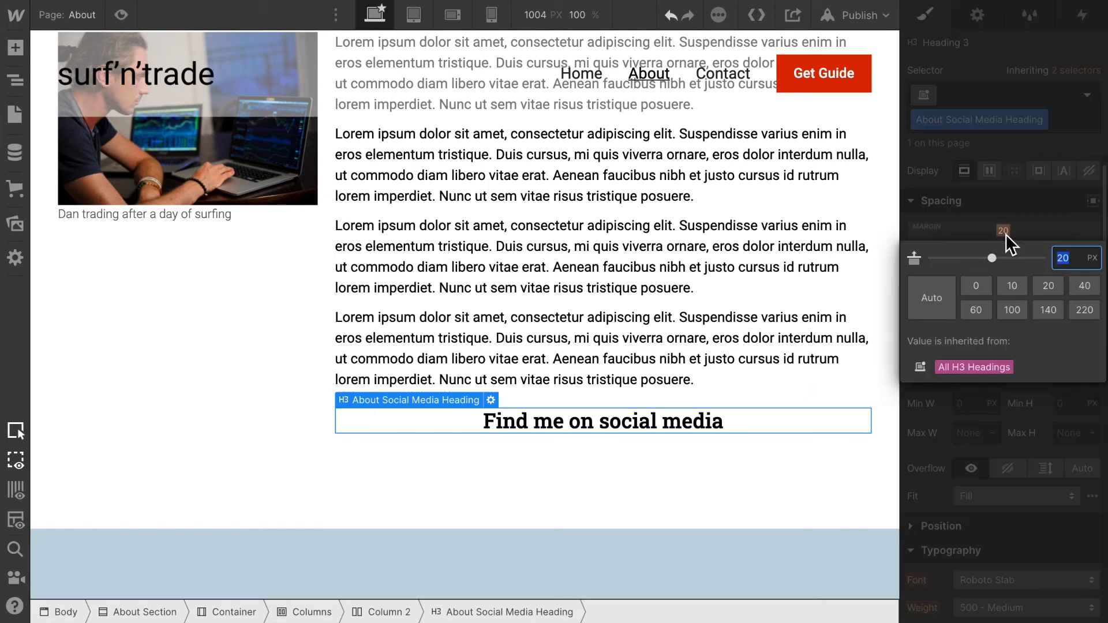
left_click(1084, 287)
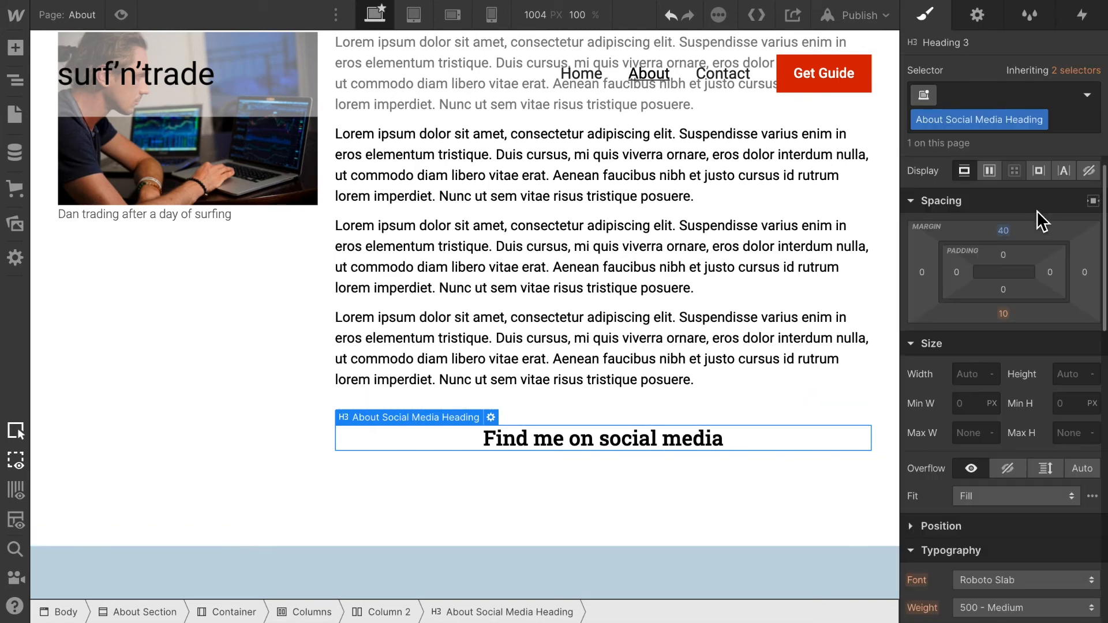
left_click(1007, 314)
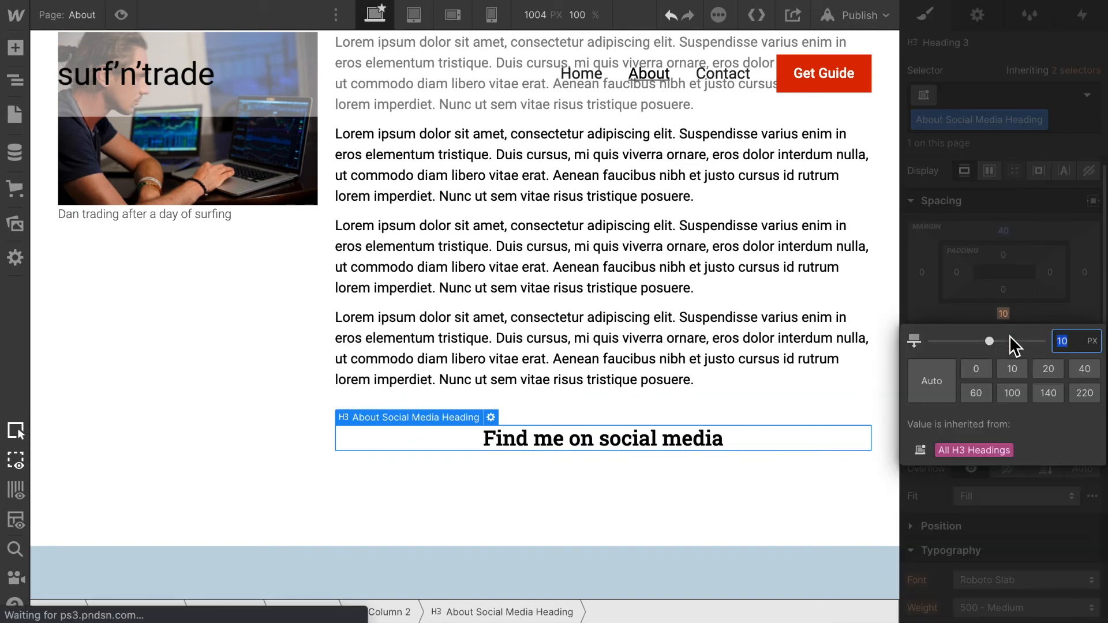
left_click(1085, 369)
left_click(697, 470)
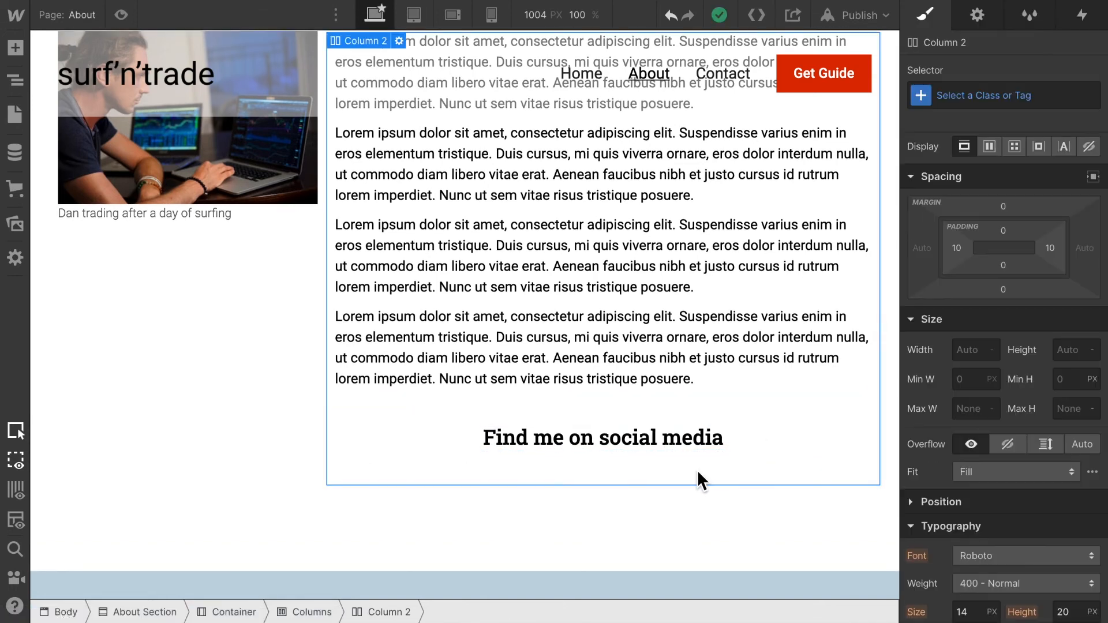
- Copy the Social Media Links block from the Footer symbol into the second column below the "Find me on social media" heading
scroll(698, 470, "down", 8)
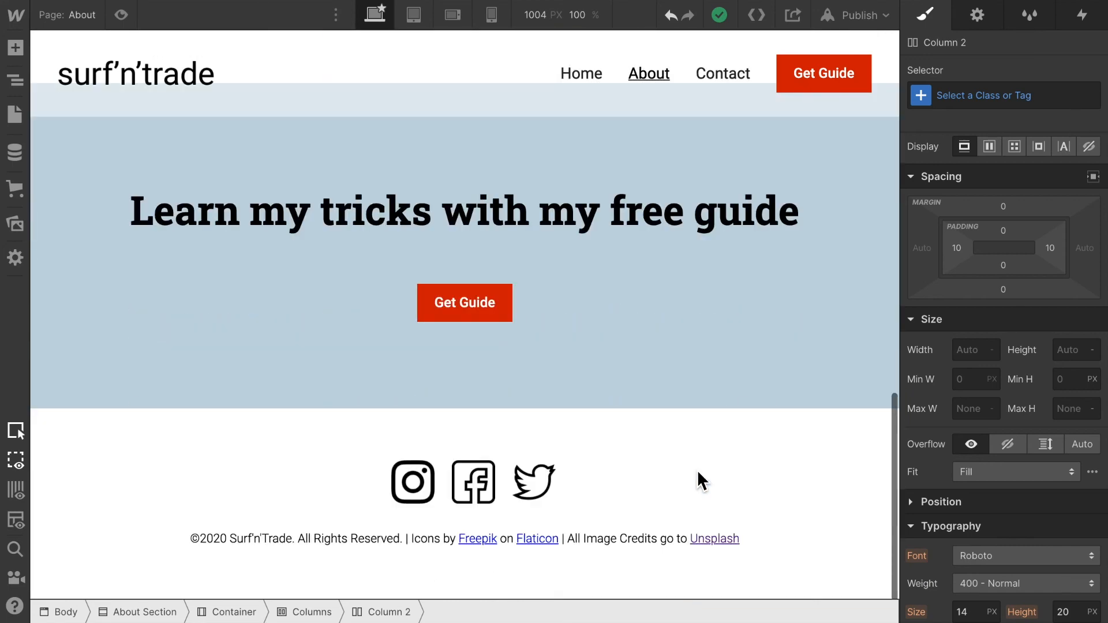
left_click(343, 471)
double_click(345, 473)
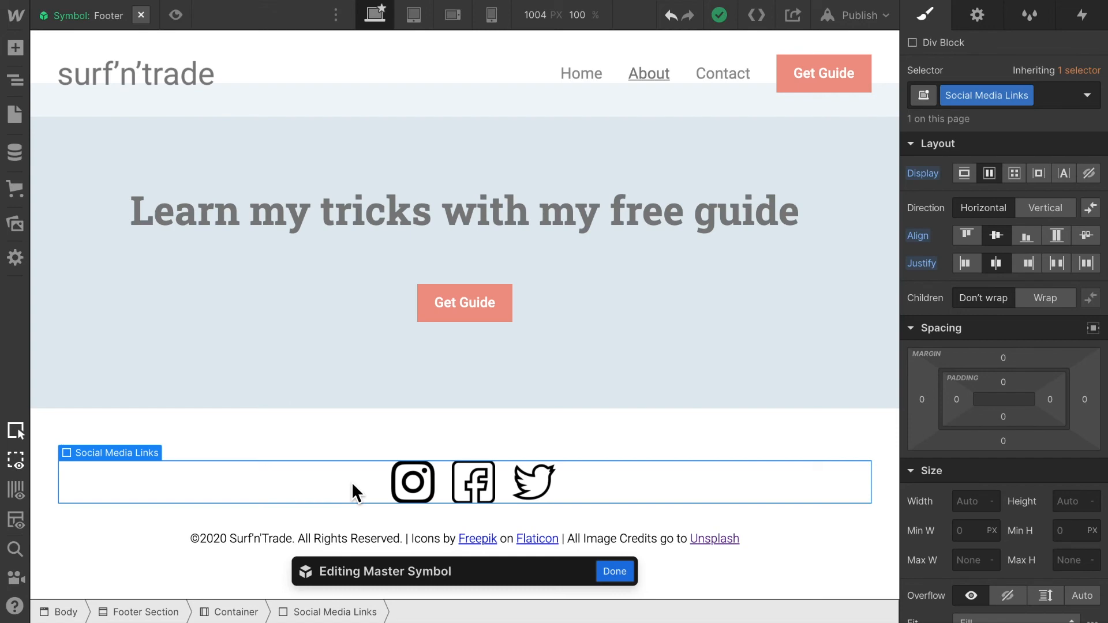
scroll(559, 286, "up", 10)
scroll(590, 432, "down", 3)
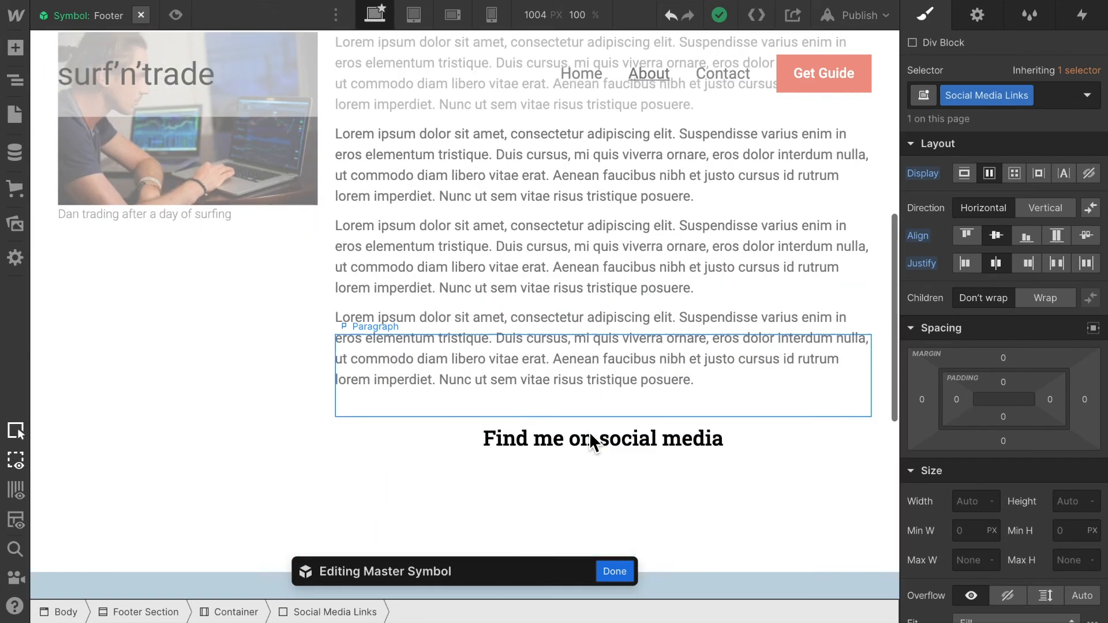
left_click(582, 414)
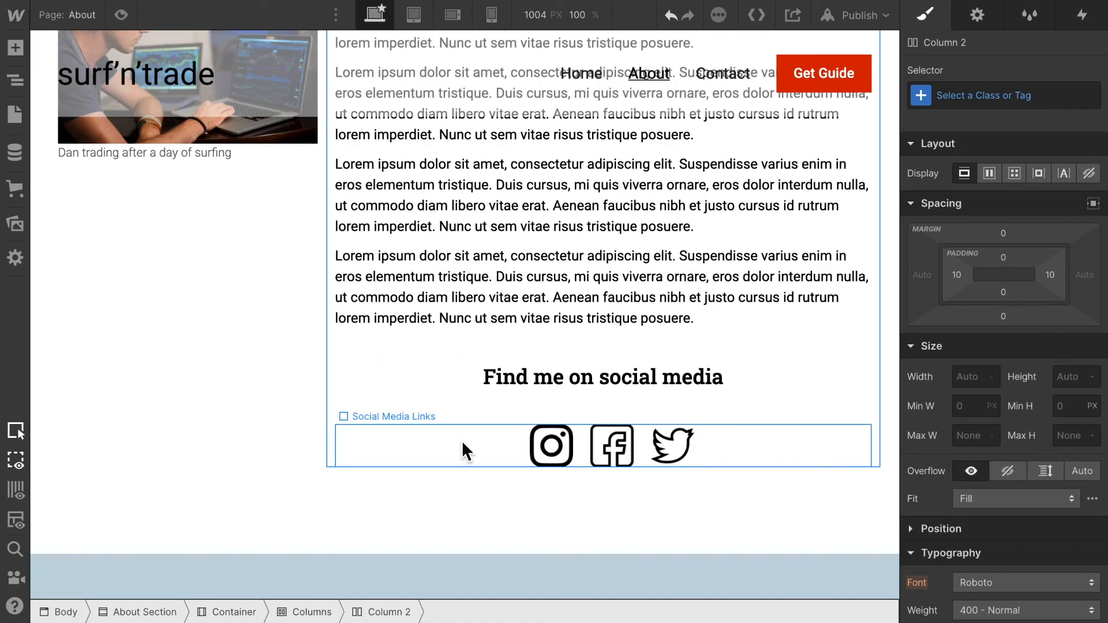
- Preview the About page from hero image to footer to check the layout, and return to the design view
scroll(167, 107, "up", 1)
scroll(168, 106, "up", 1)
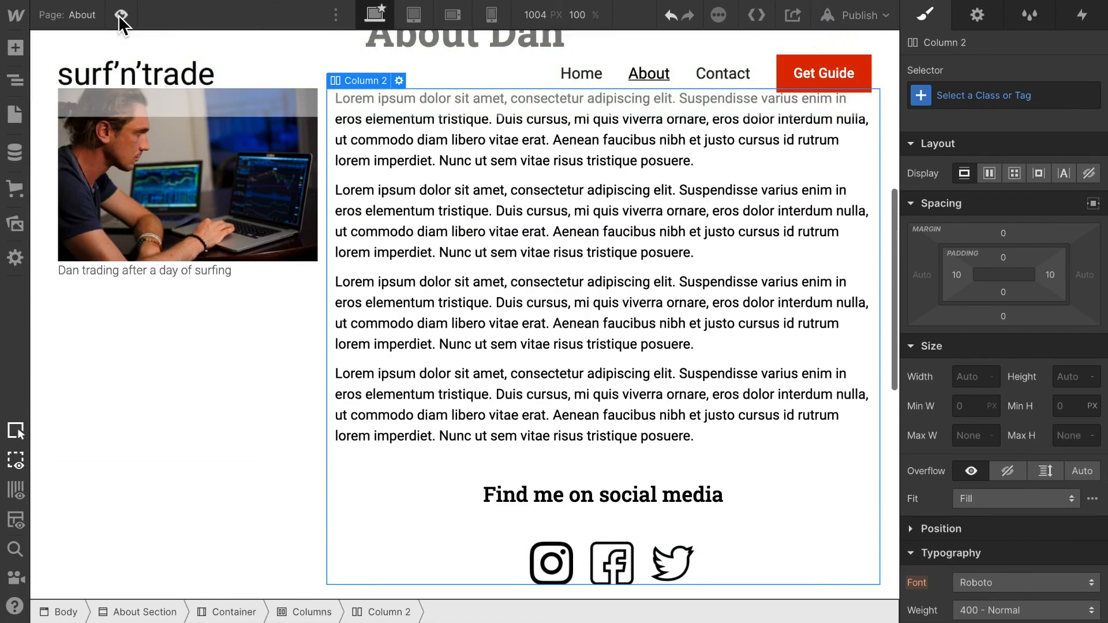
left_click(120, 15)
scroll(491, 328, "up", 5)
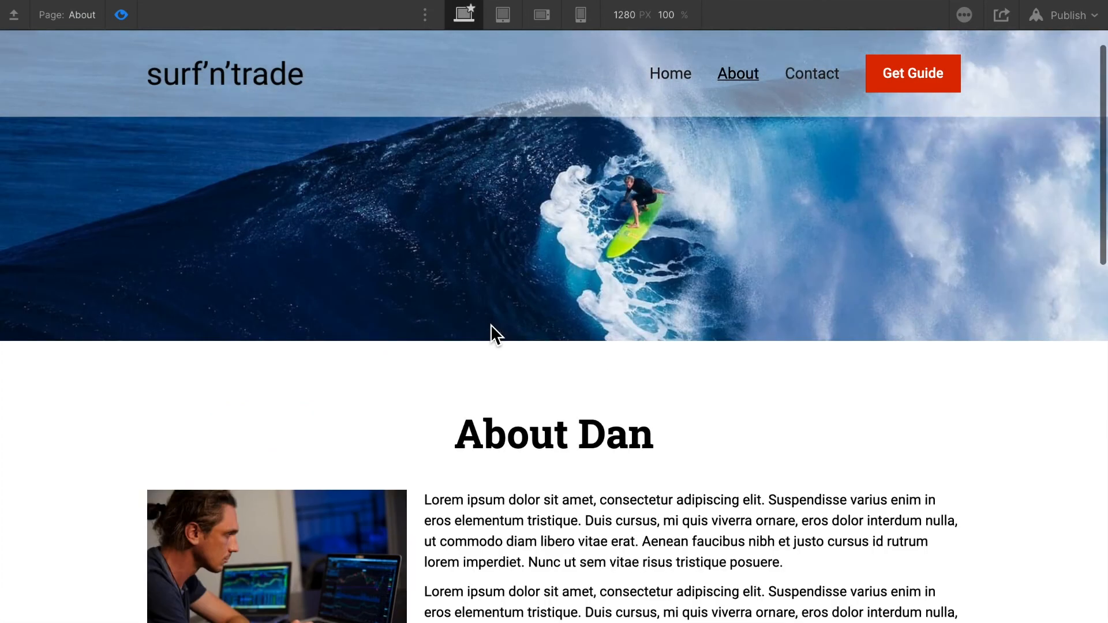
scroll(491, 328, "down", 8)
scroll(491, 328, "up", 7)
scroll(490, 328, "down", 1)
scroll(491, 328, "down", 9)
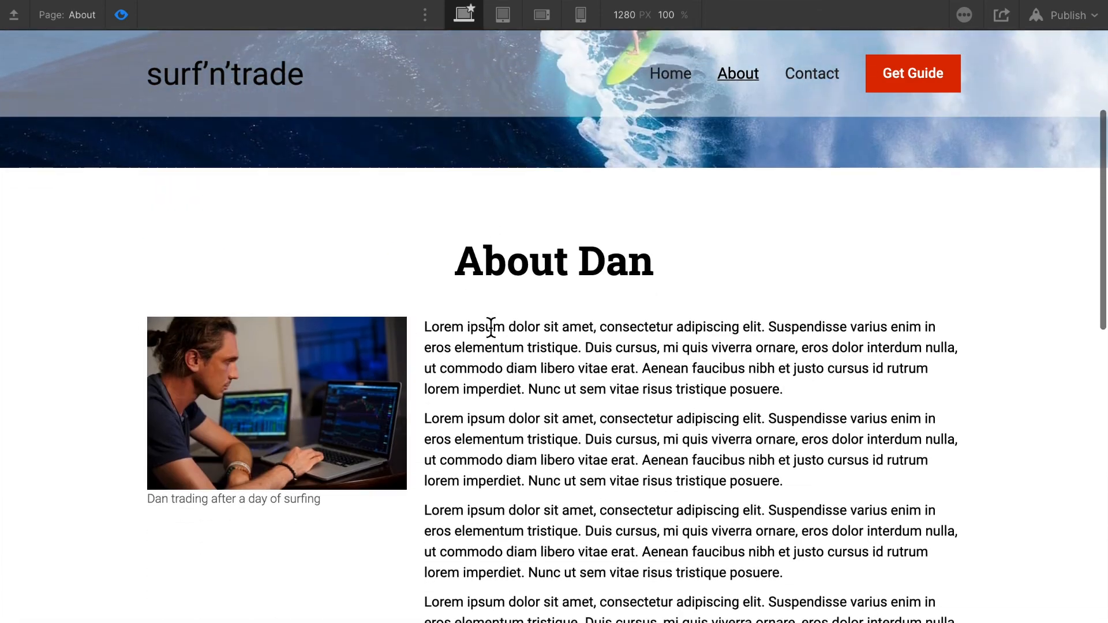
scroll(490, 325, "down", 2)
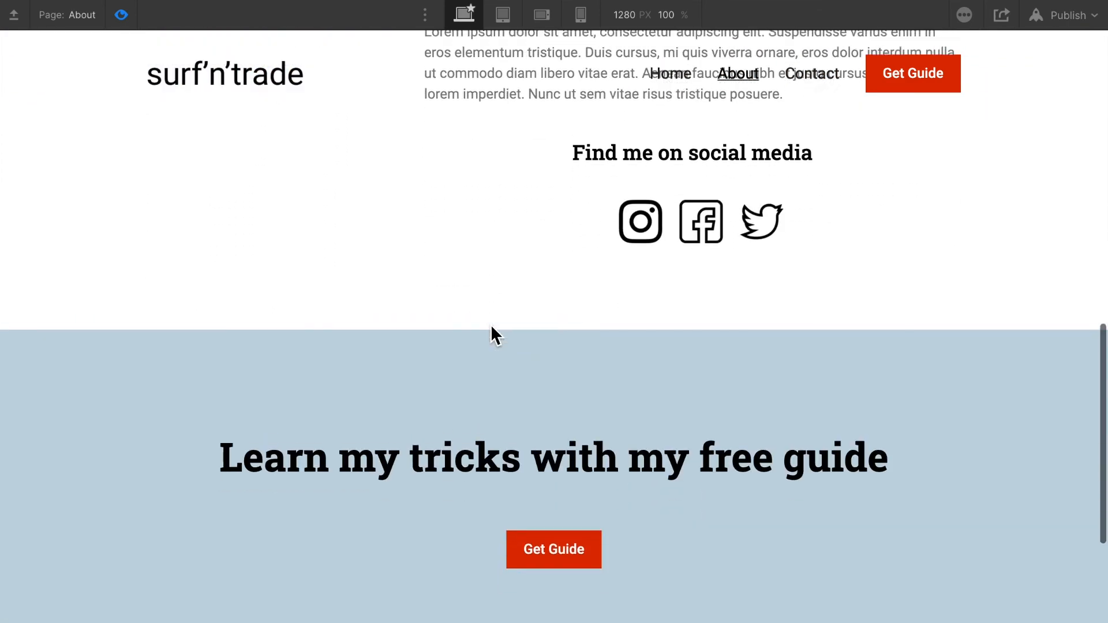
scroll(490, 325, "up", 8)
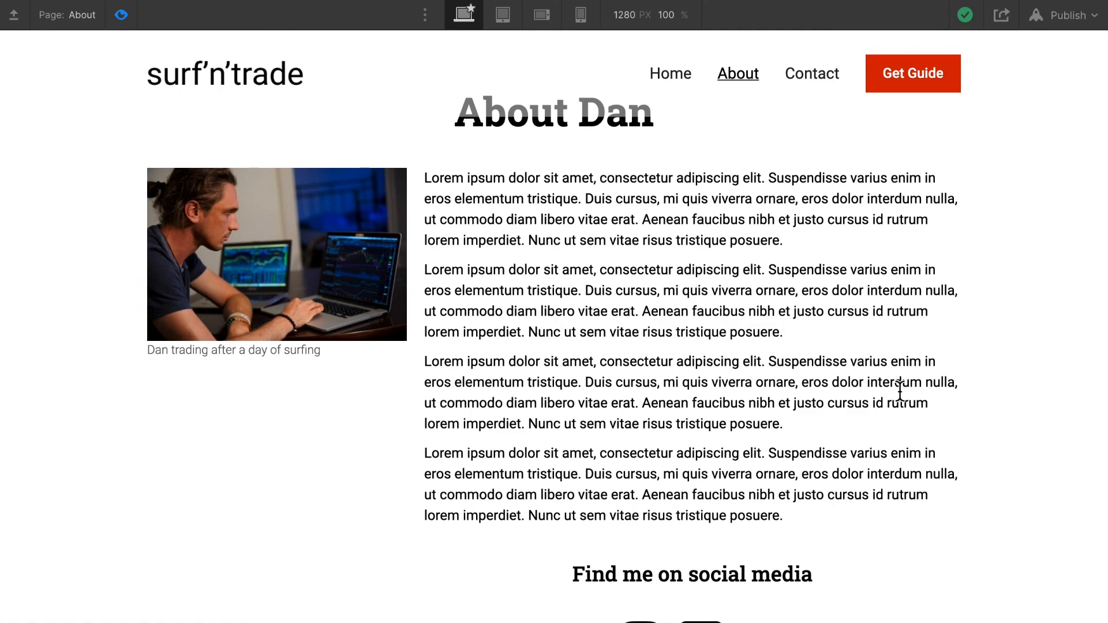
scroll(889, 583, "down", 9)
scroll(889, 582, "up", 9)
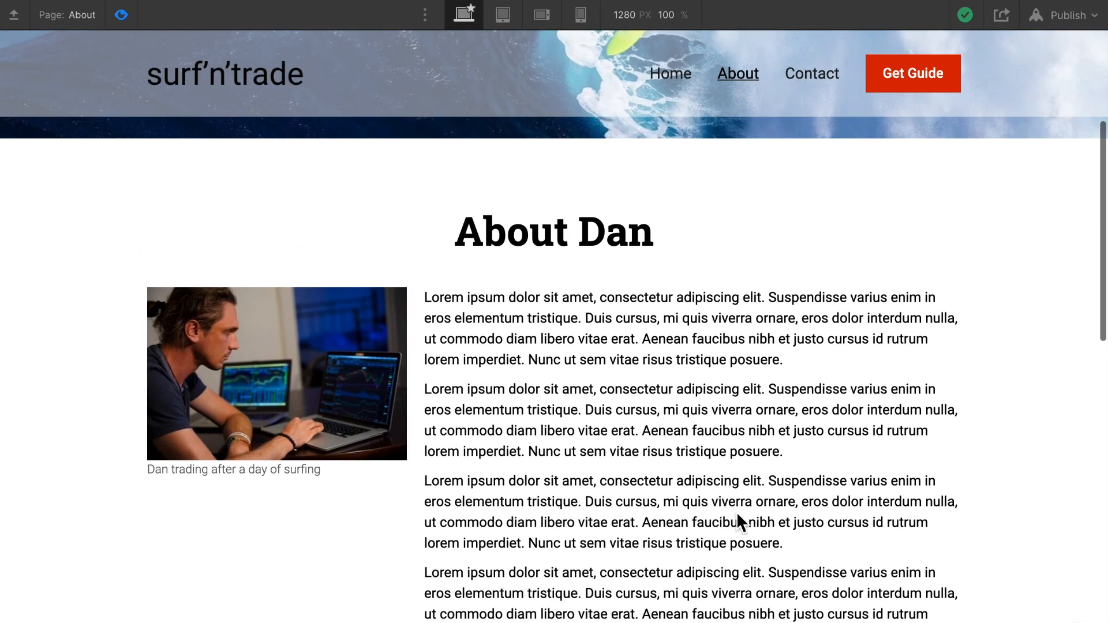
left_click(121, 14)
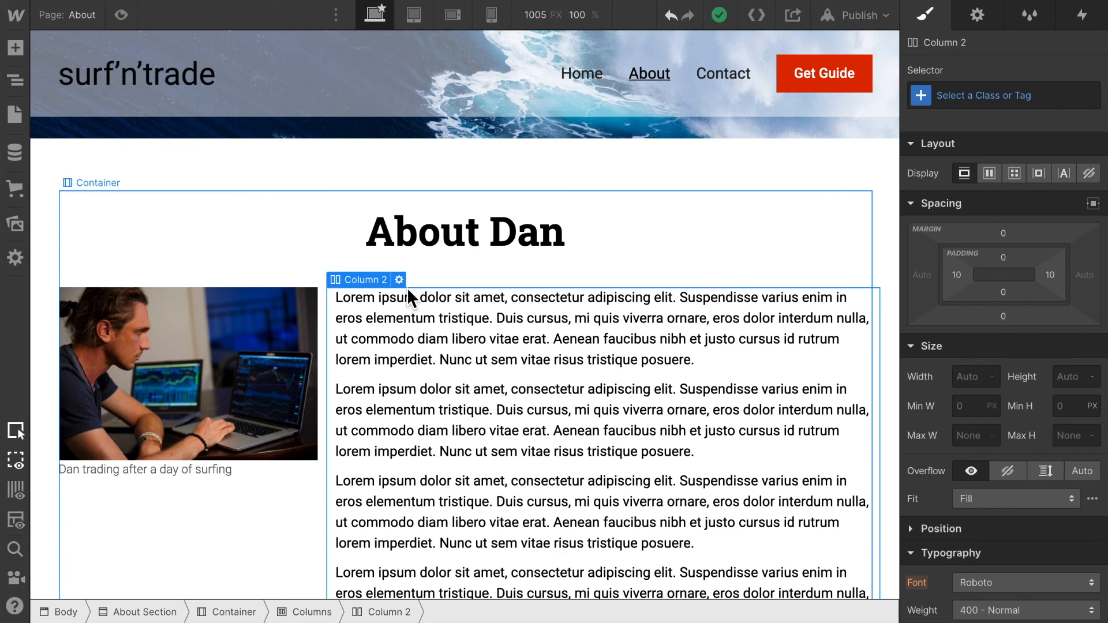
- Create the class About Text Column on the second column holding the bio text
left_click(965, 97)
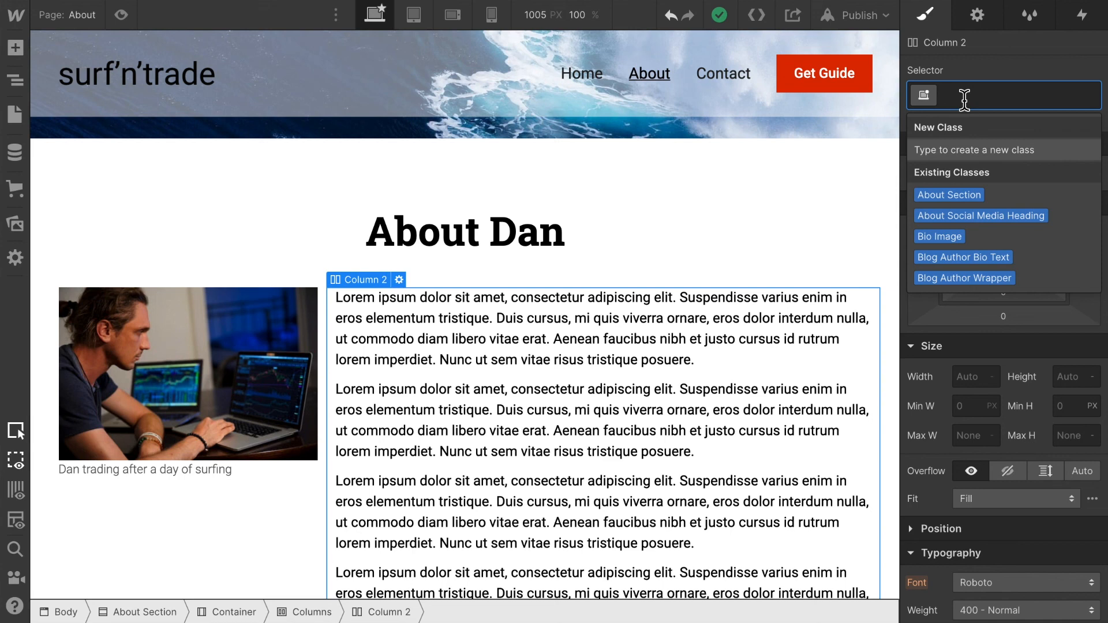
type("Ab")
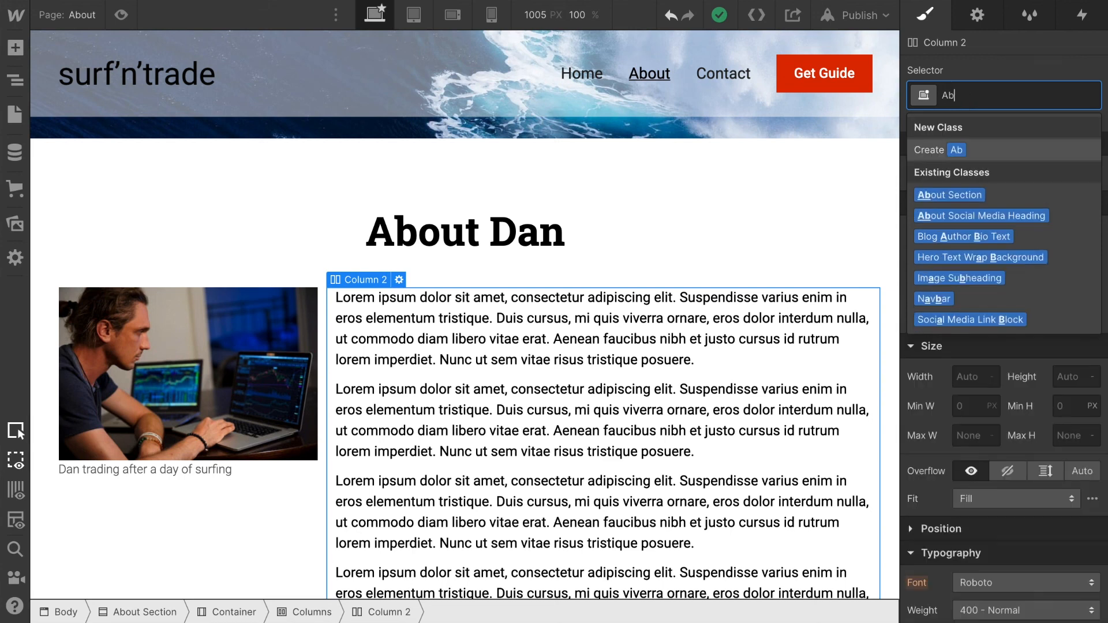
type("out Text Column")
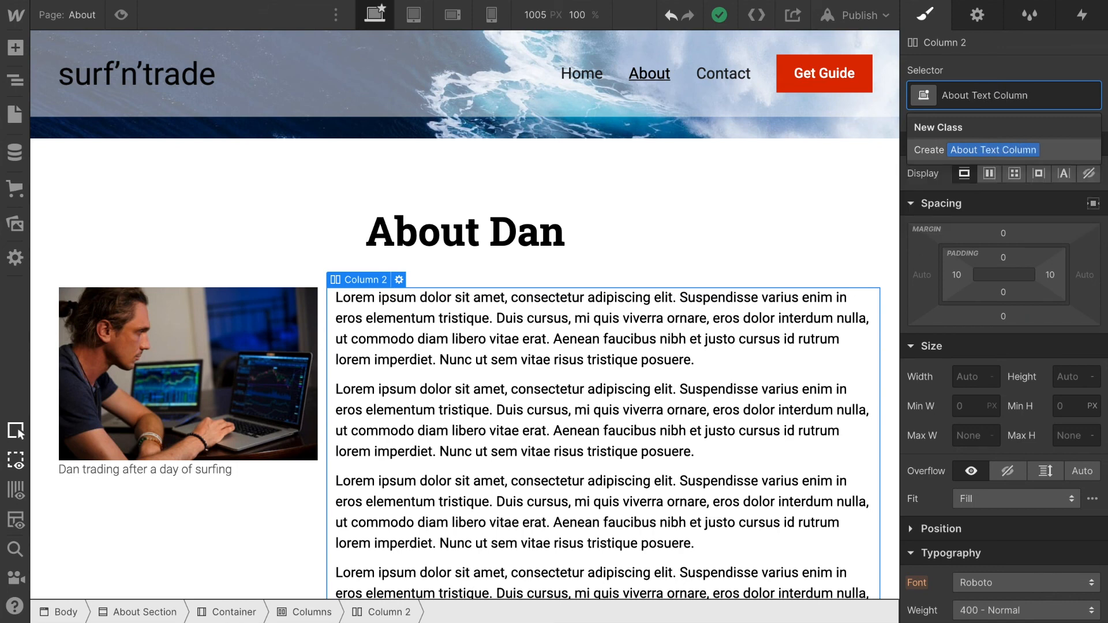
key("Return")
- Set the left and right padding of the bio text column to 40 px each
left_click(958, 274)
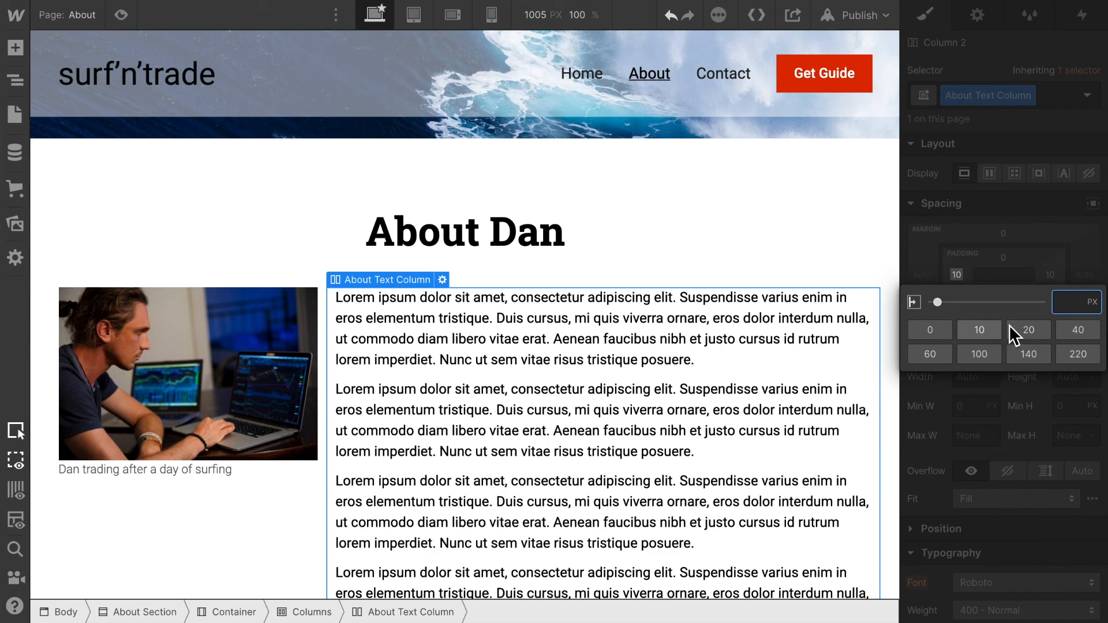
left_click(1072, 331)
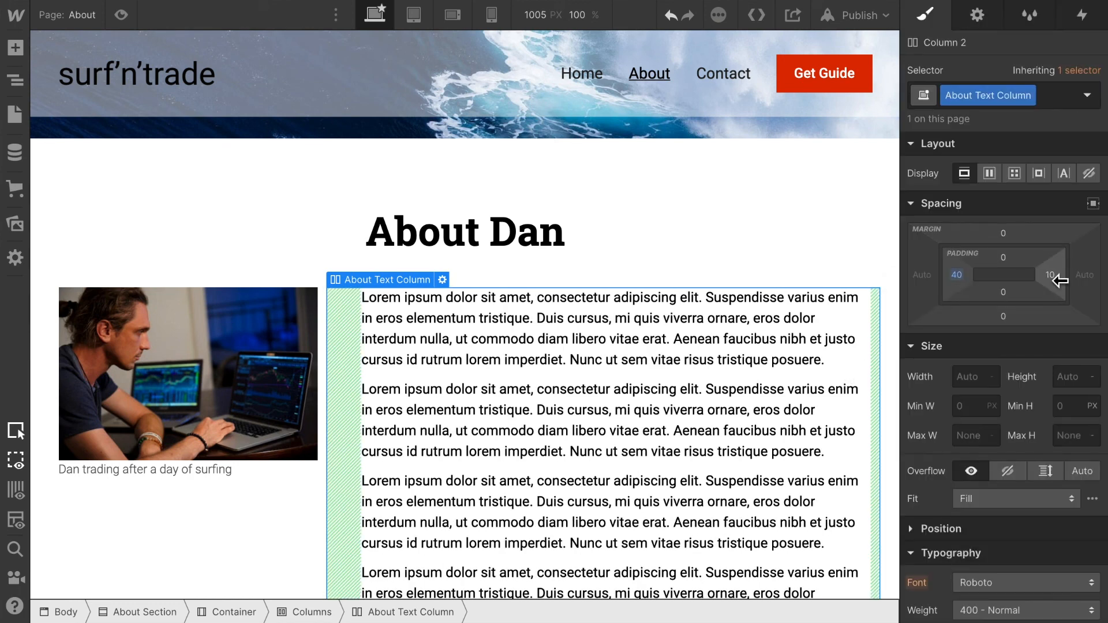
left_click(1054, 277)
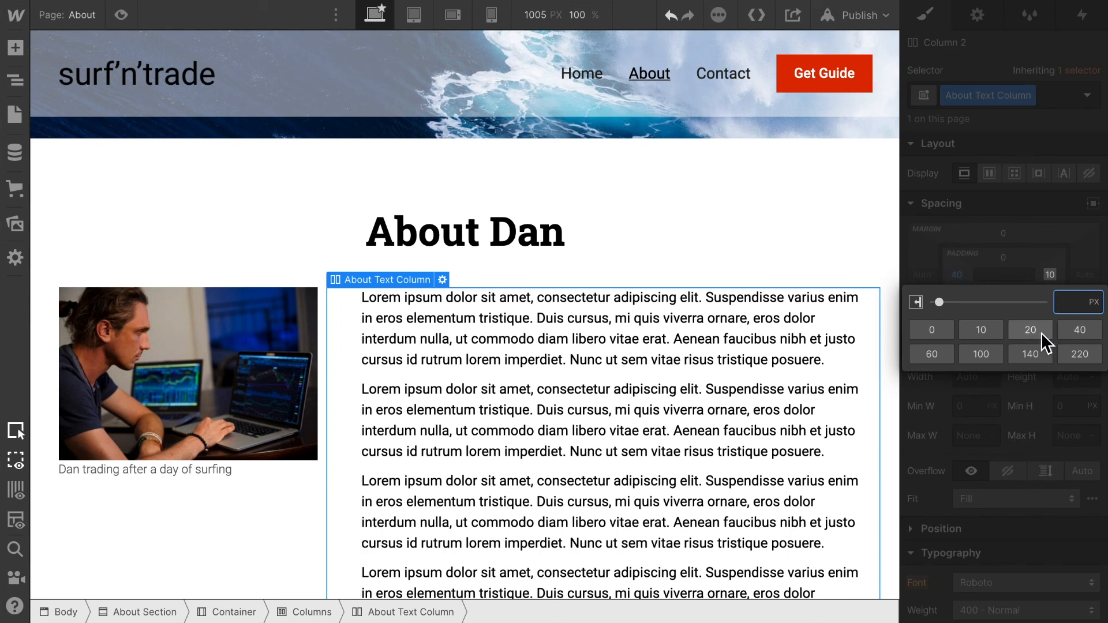
left_click(1080, 330)
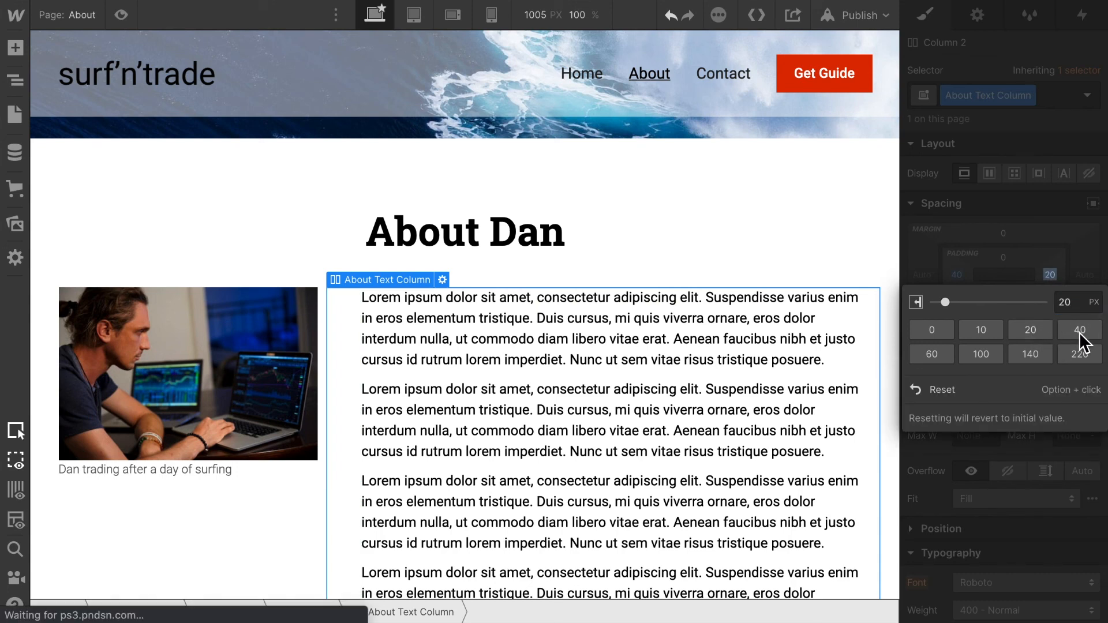
left_click(995, 192)
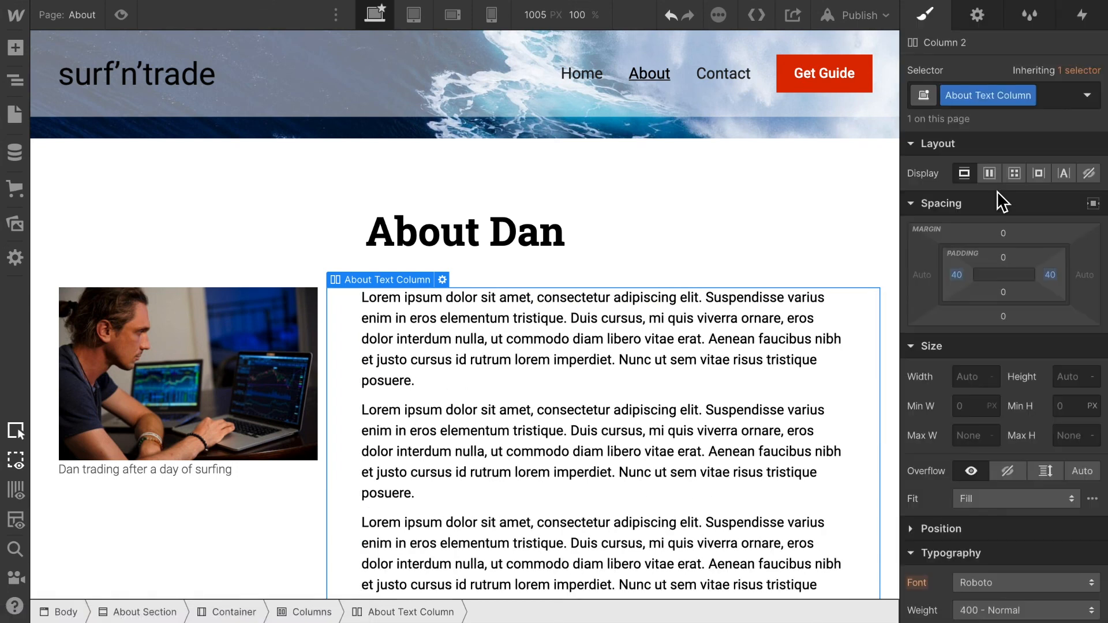
- Preview the About page and check the bio text column's spacing down to the social media links
left_click(133, 18)
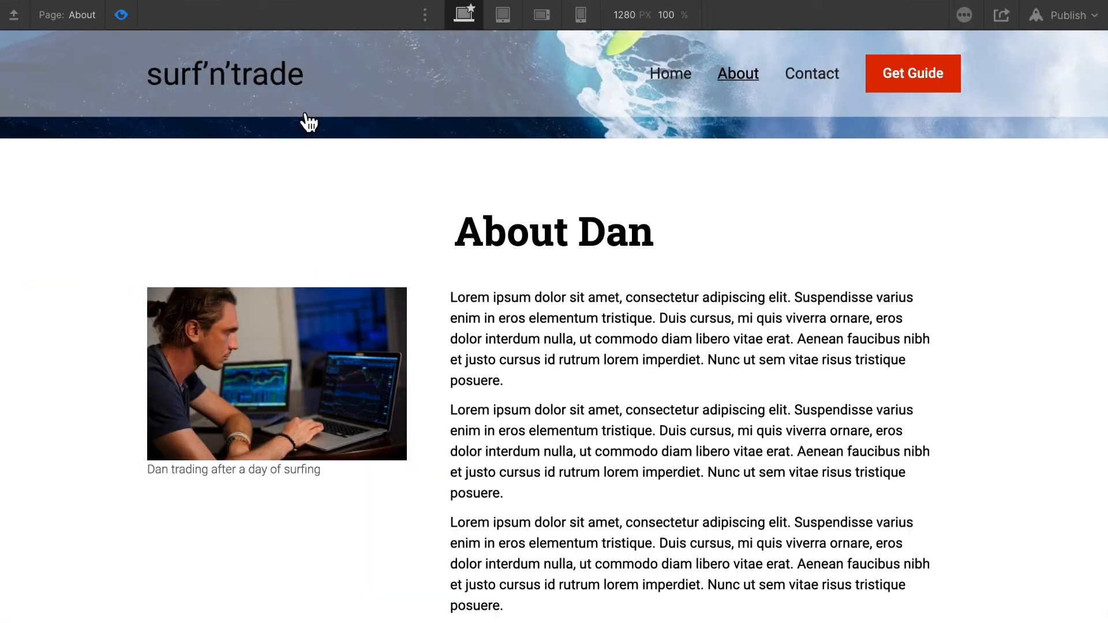
scroll(593, 289, "down", 7)
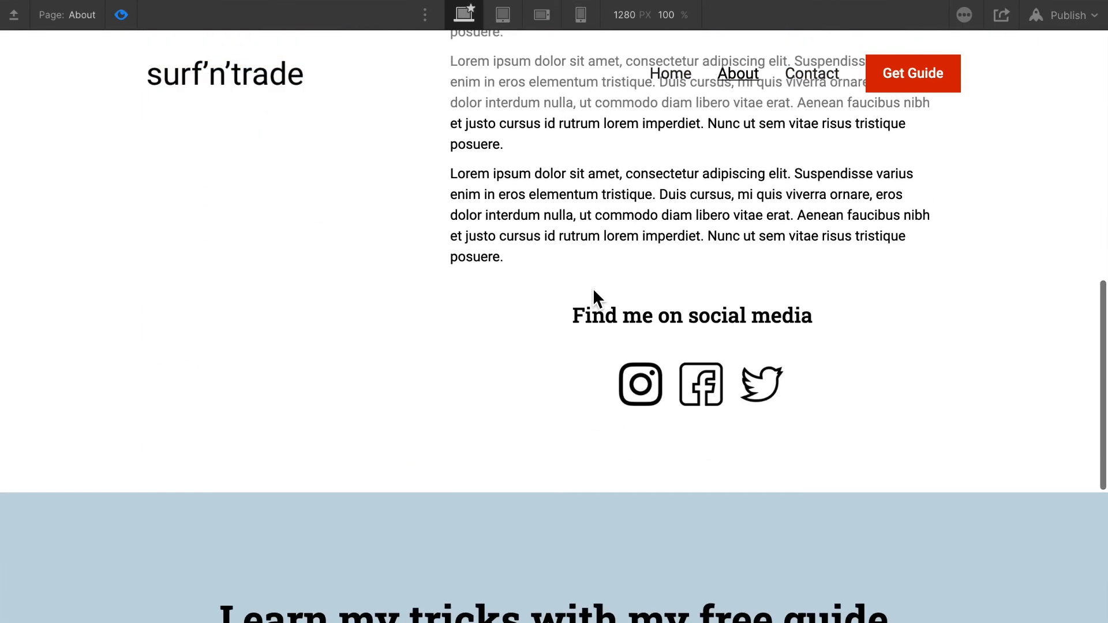
scroll(594, 289, "up", 7)
scroll(594, 289, "down", 6)
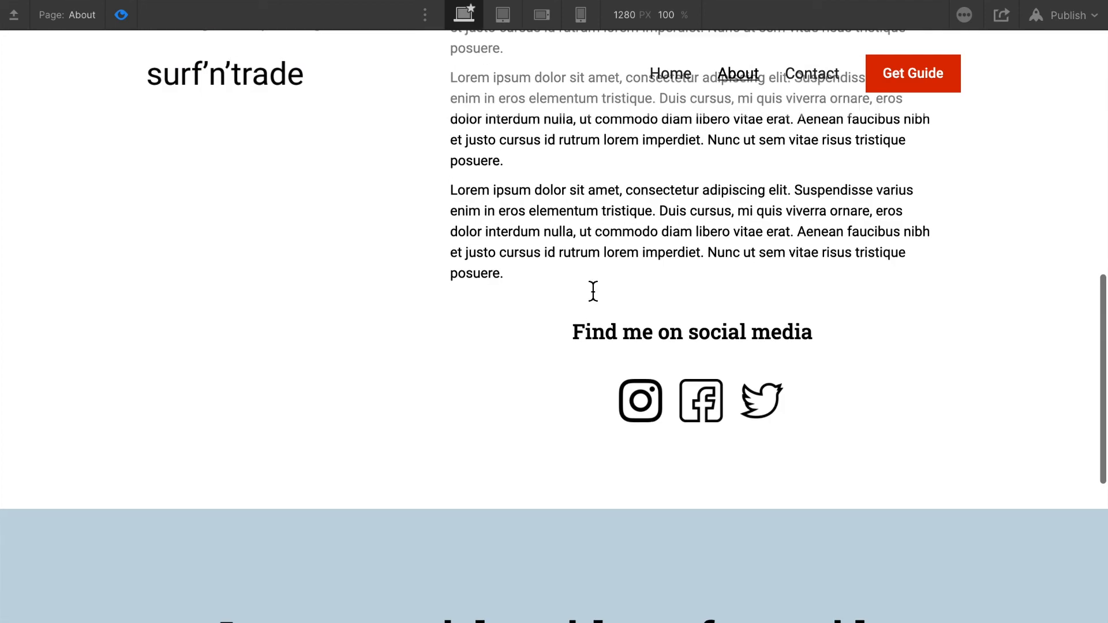
scroll(594, 289, "up", 10)
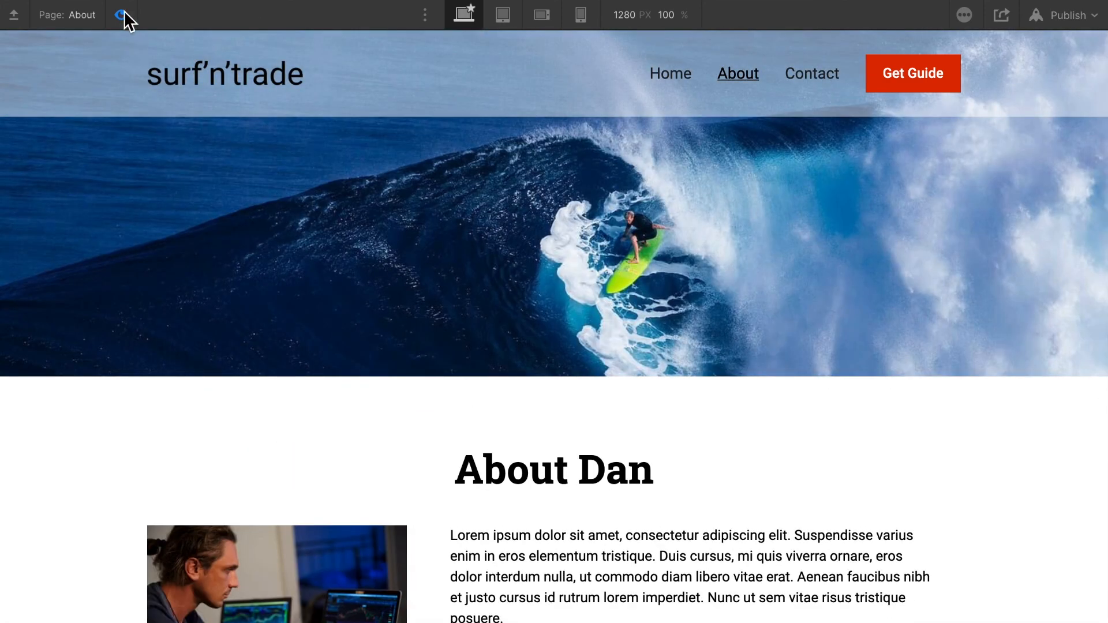